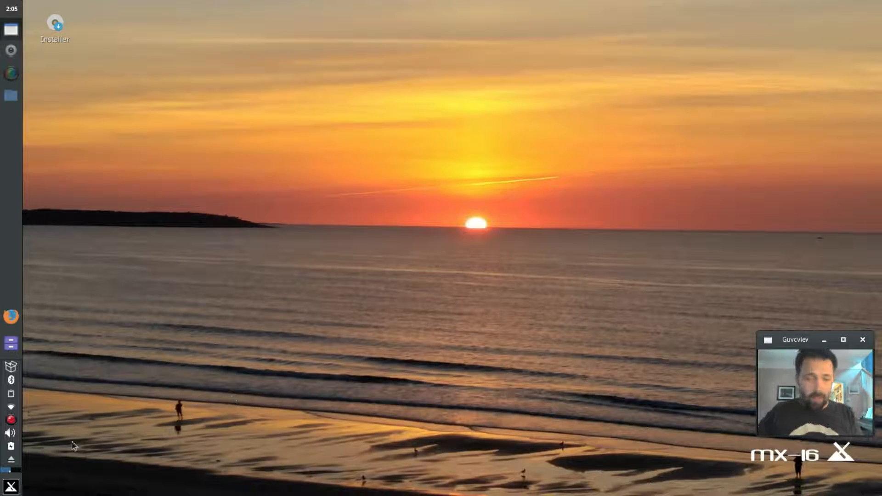
- Launch GParted from the menu search and submit the root password twice
click(11, 487)
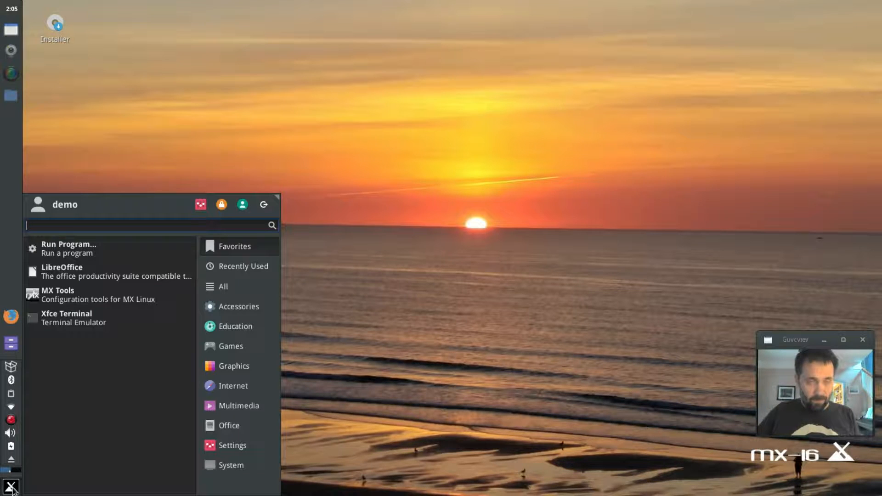
text(gpar)
key(Return)
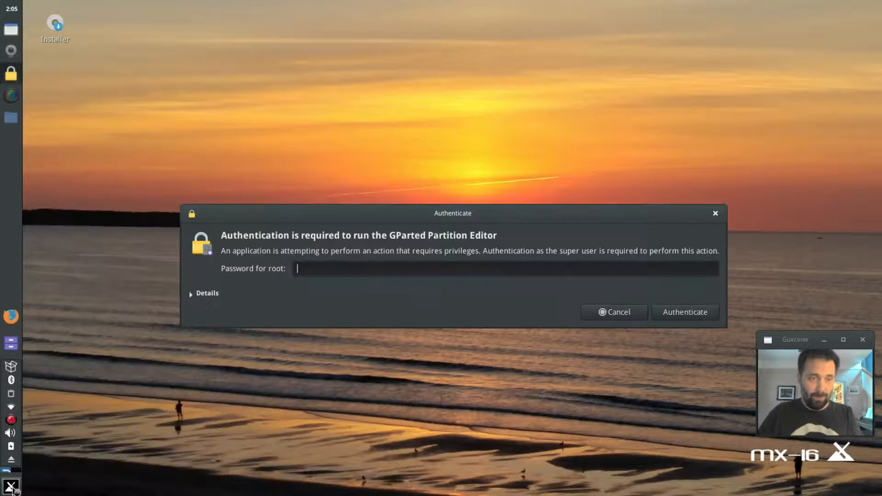
text(root)
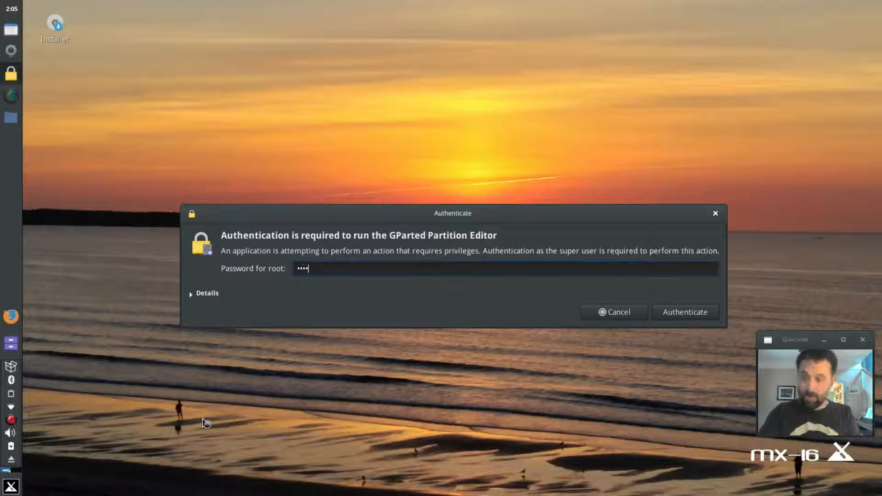
key(Return)
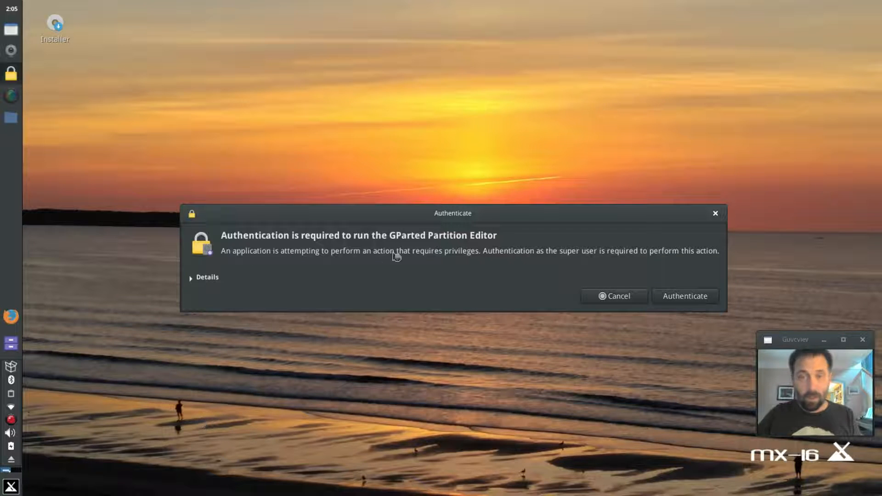
text(root)
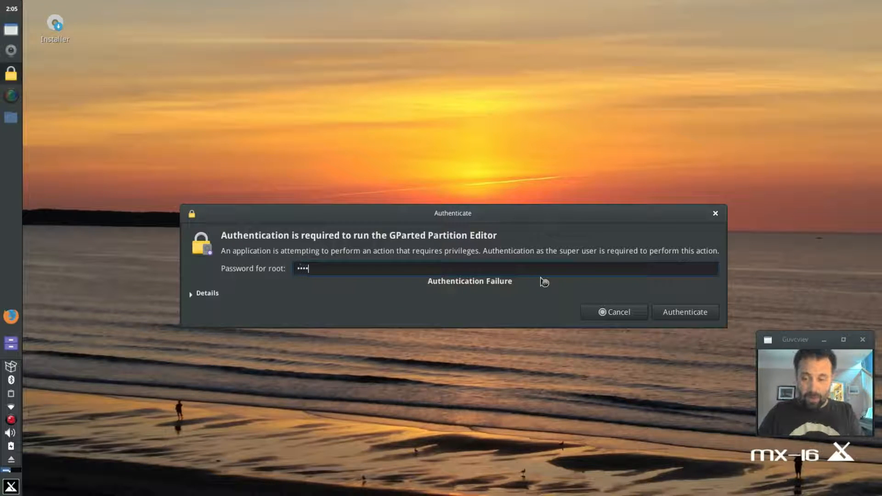
key(Return)
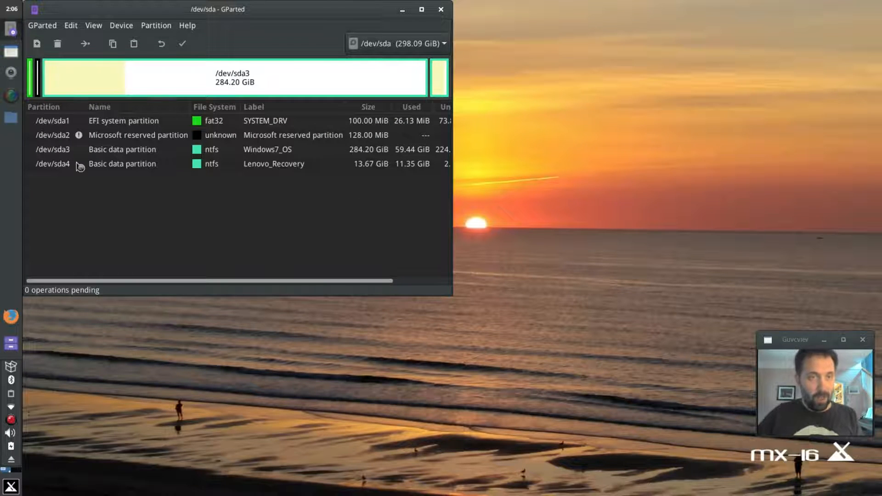
click(120, 124)
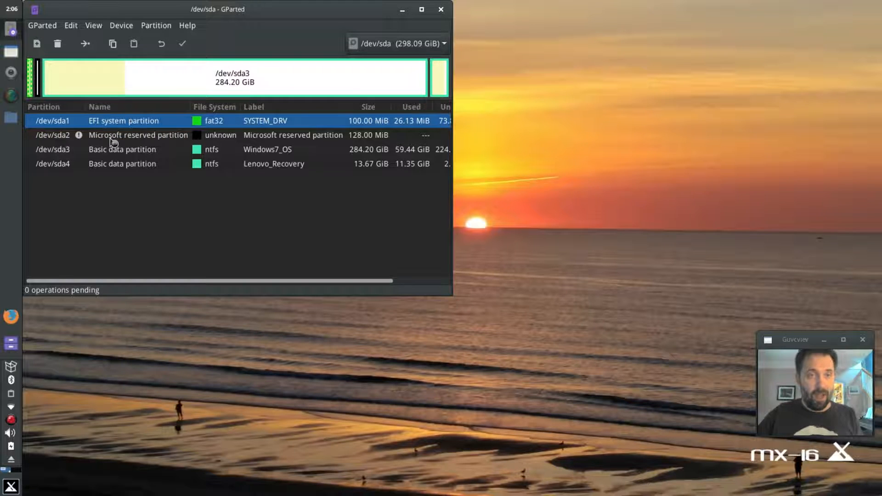
click(111, 138)
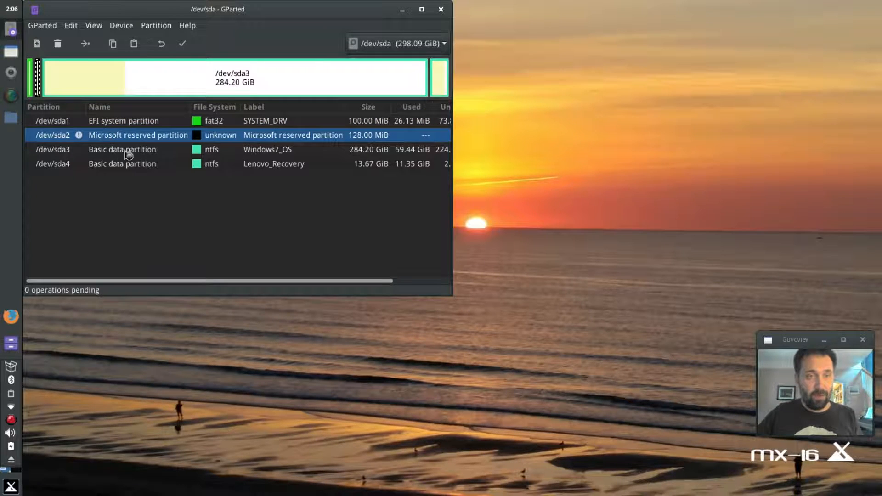
click(128, 152)
click(129, 165)
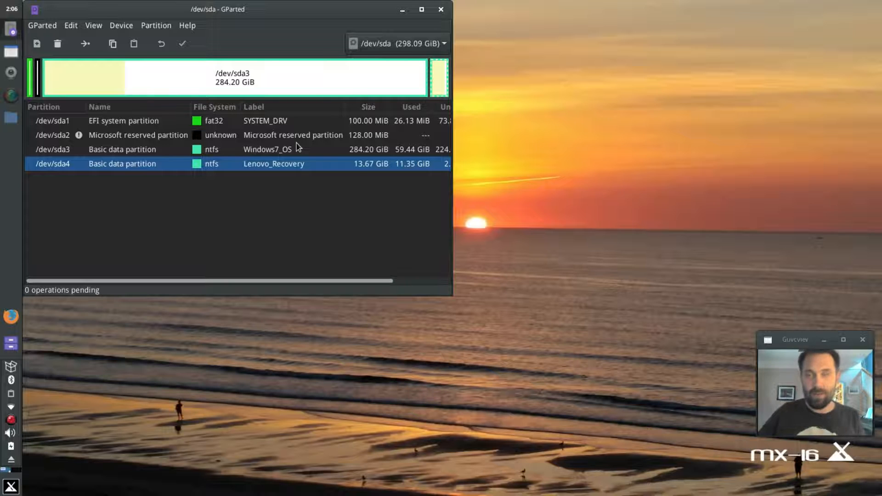
click(311, 88)
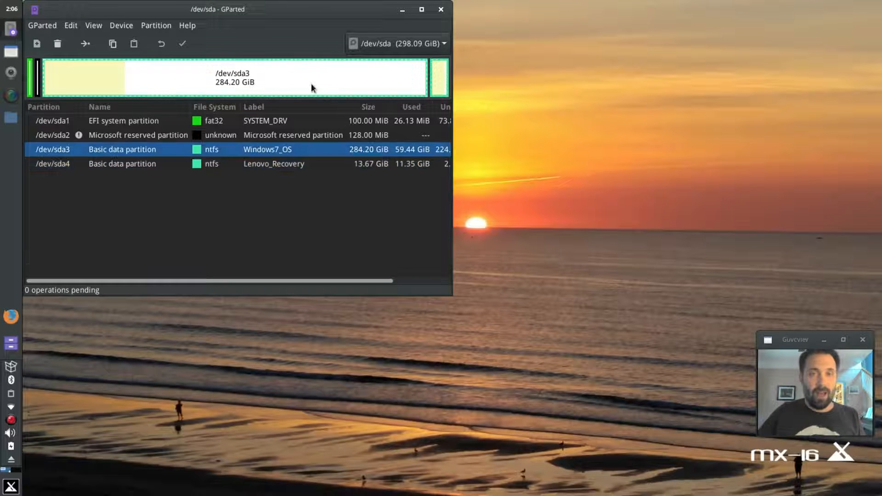
- Resize /dev/sda3 to a new size of 102400 MiB (100 GiB)
right_click(346, 83)
click(370, 119)
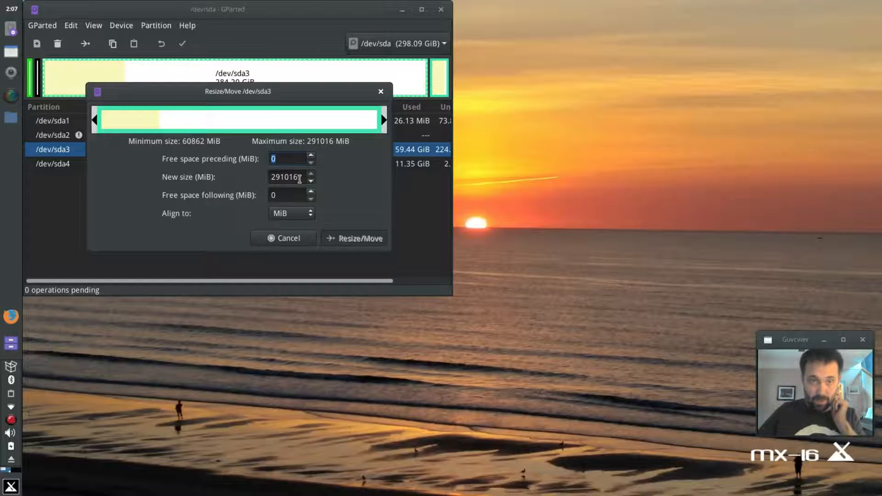
key(Tab)
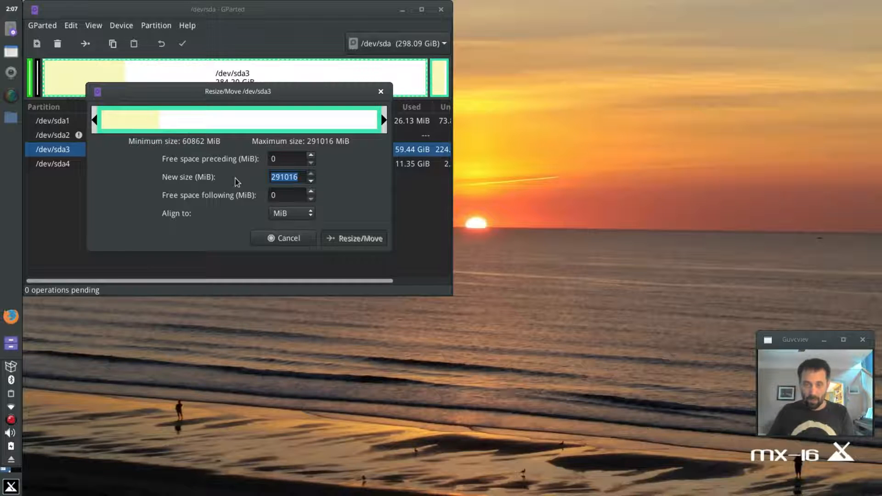
text(102)
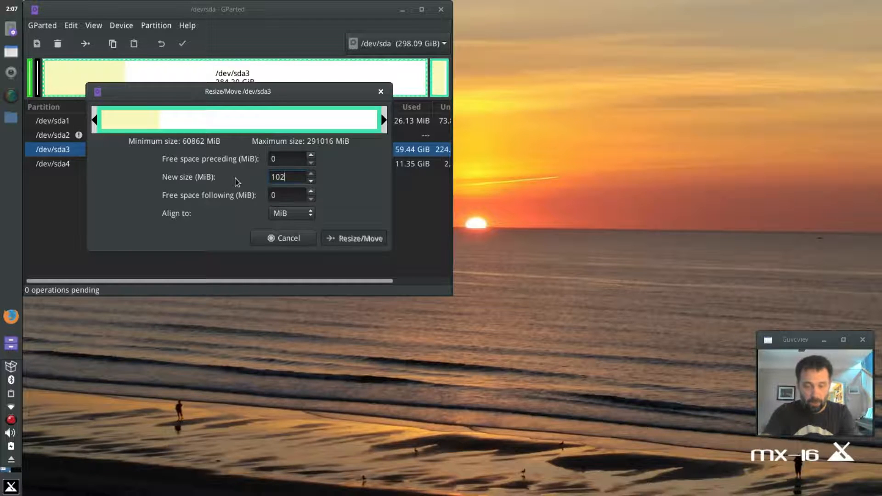
text(400)
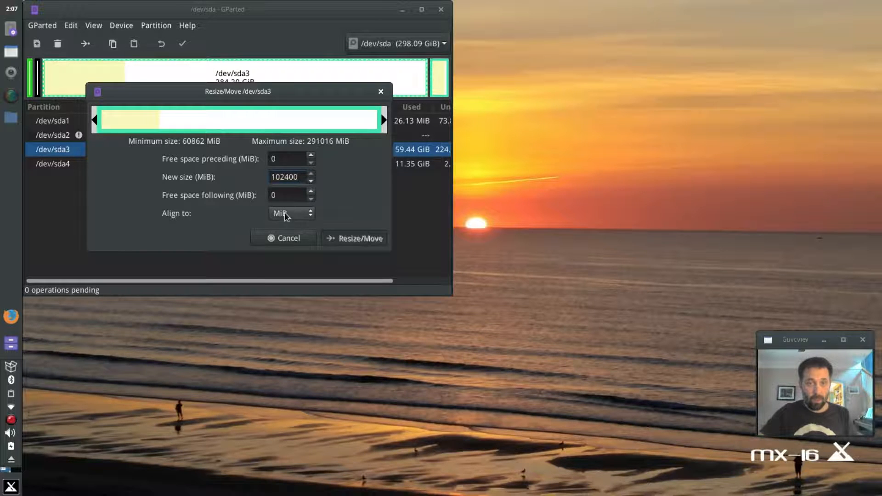
key(Tab)
key(Left)
key(Left)
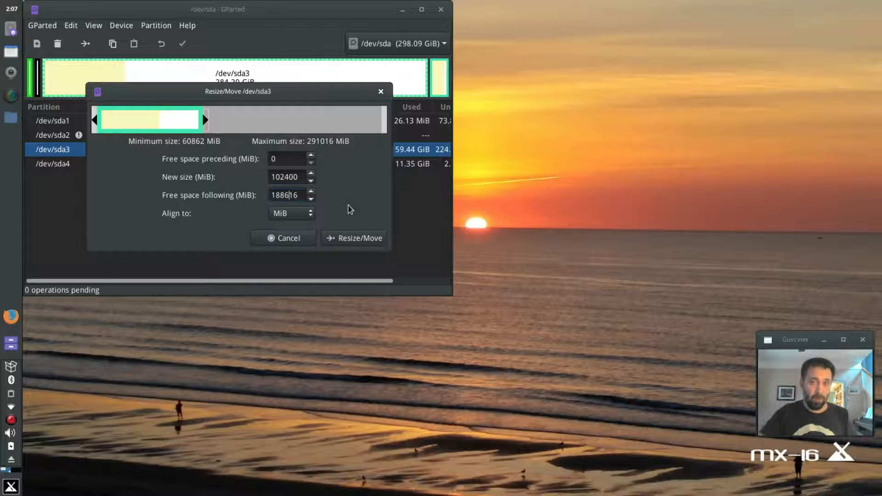
click(354, 238)
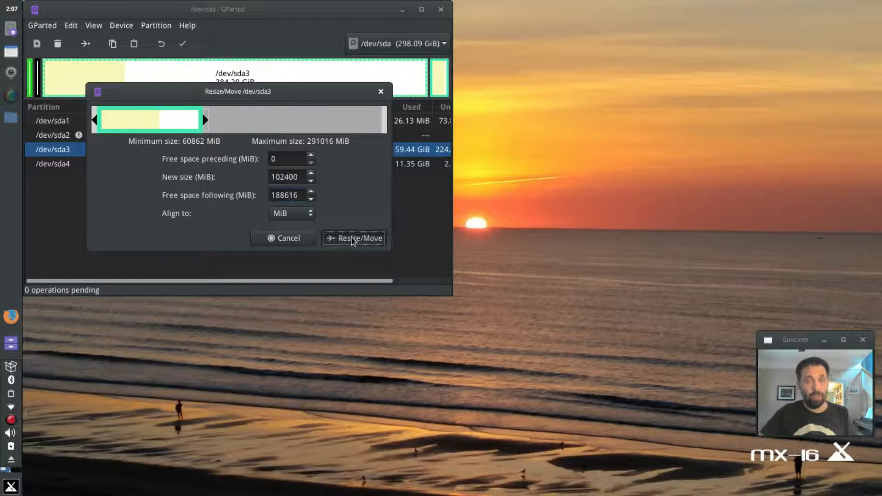
- Add a 30720 MiB ext4 partition labelled mx16 in the unallocated space
right_click(263, 70)
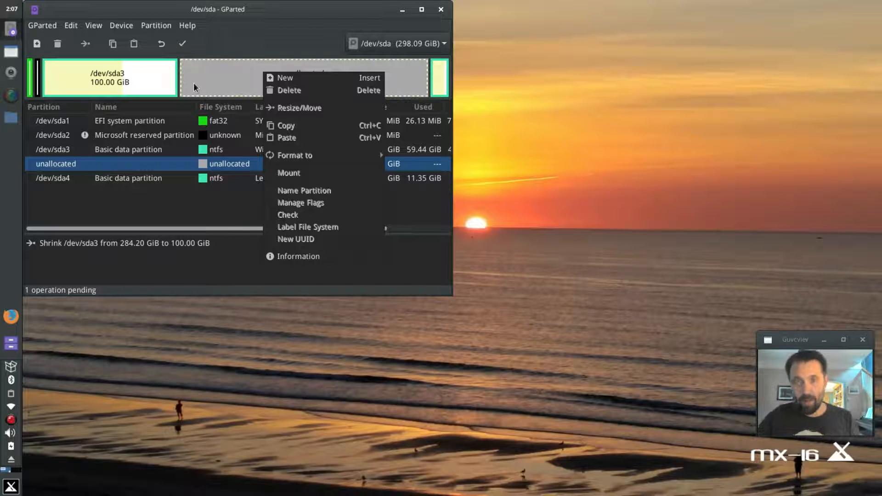
click(303, 80)
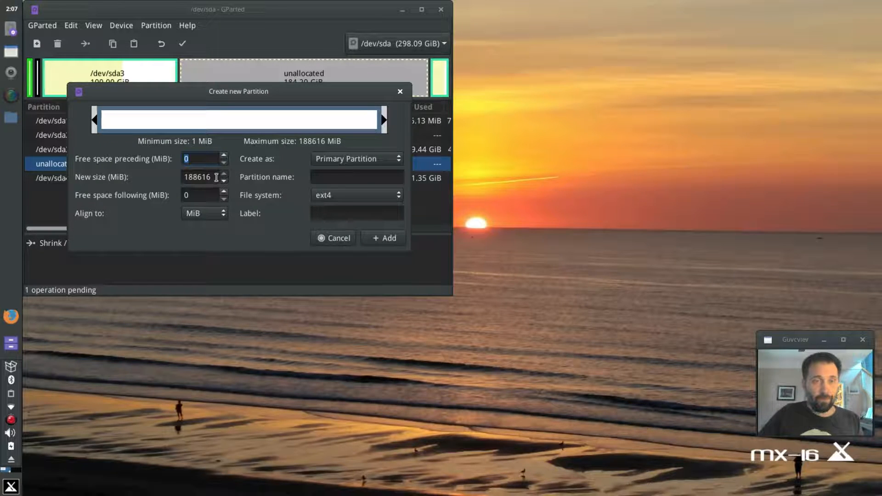
drag(217, 178, 180, 180)
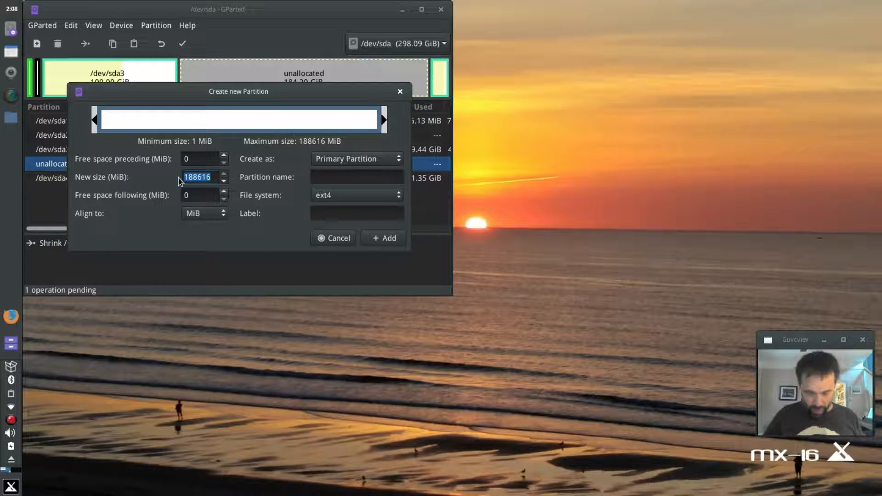
text(30)
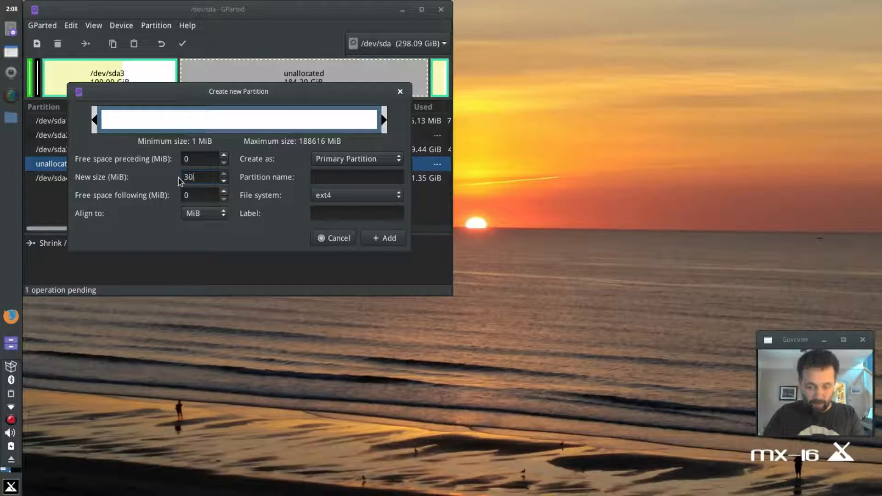
text(720)
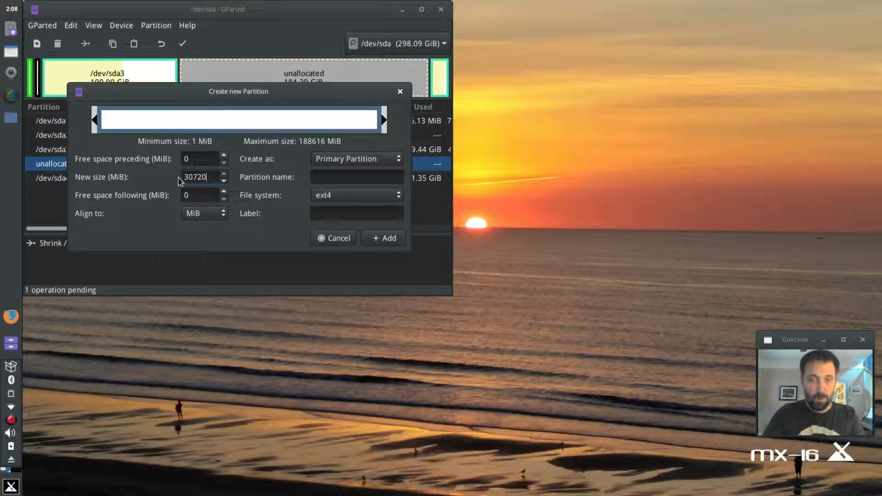
key(Tab)
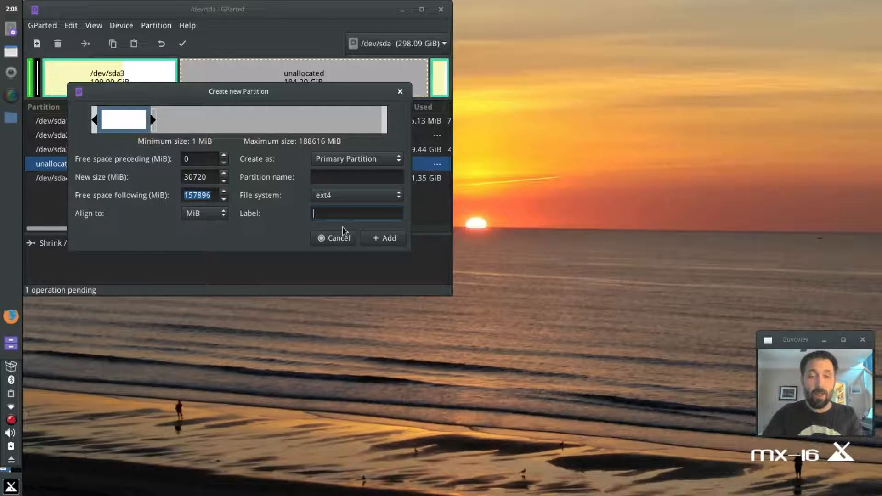
text(mx16)
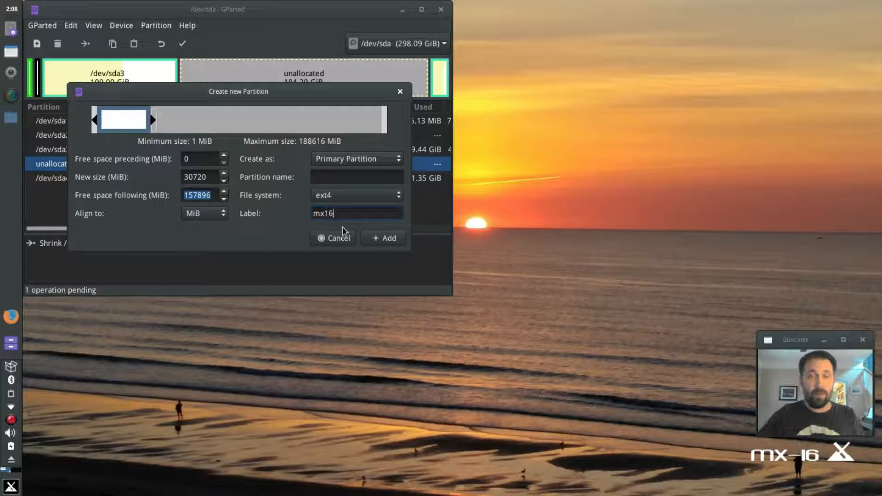
click(387, 241)
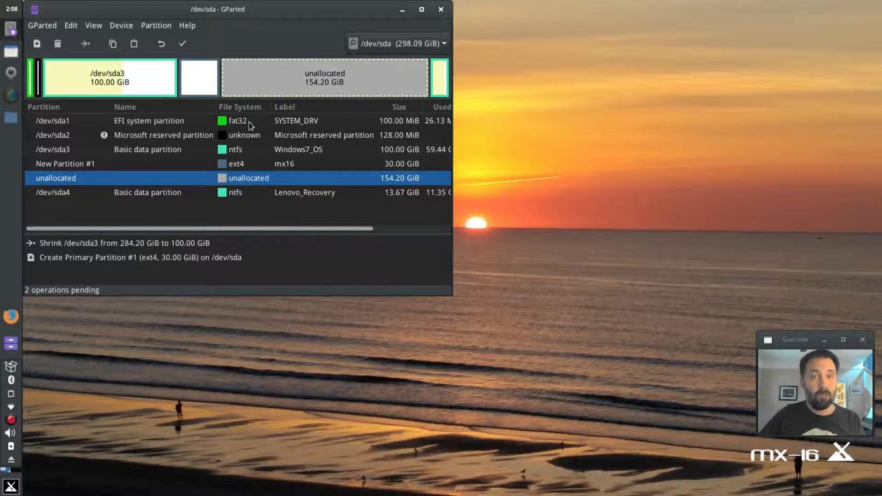
- Add an ntfs partition labelled datapart filling the remaining unallocated space
right_click(68, 182)
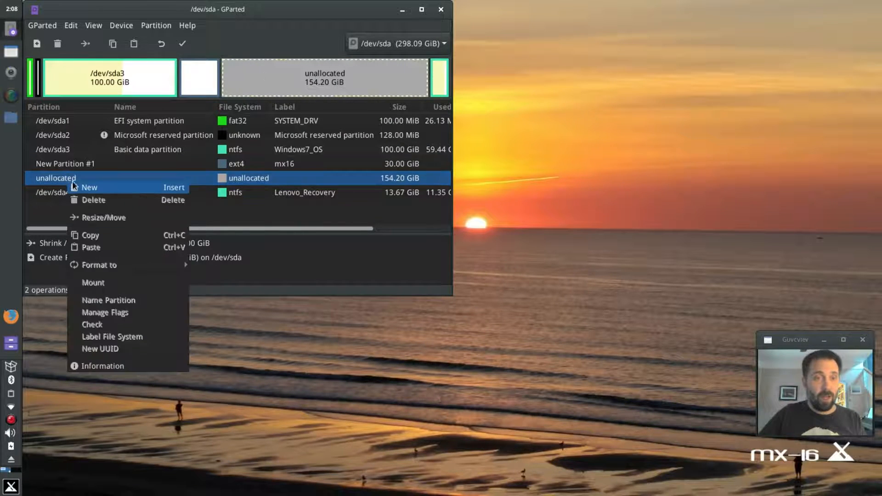
click(95, 192)
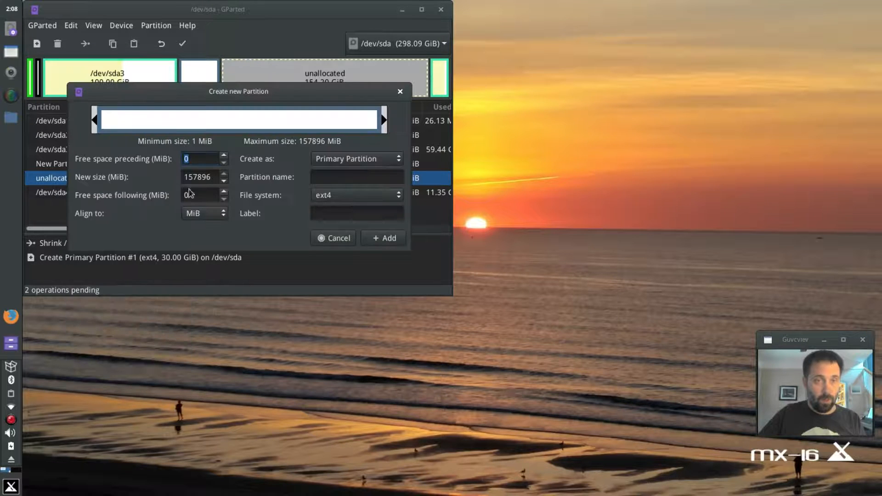
click(354, 198)
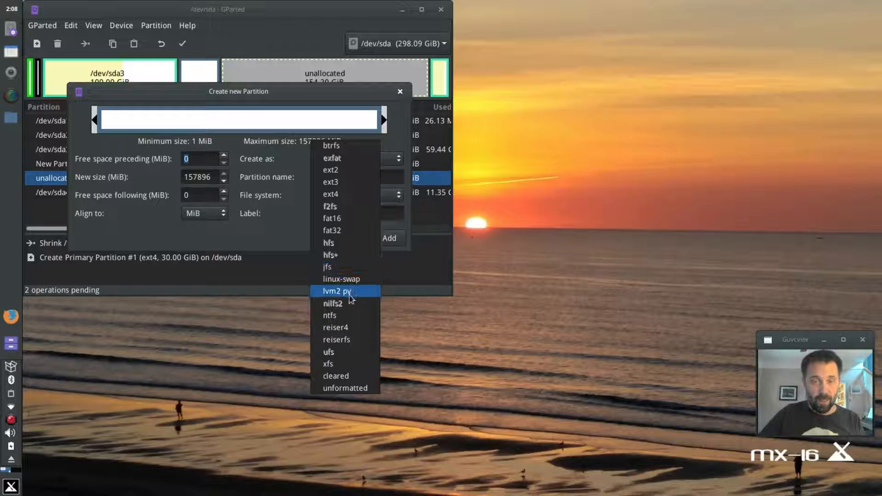
click(350, 316)
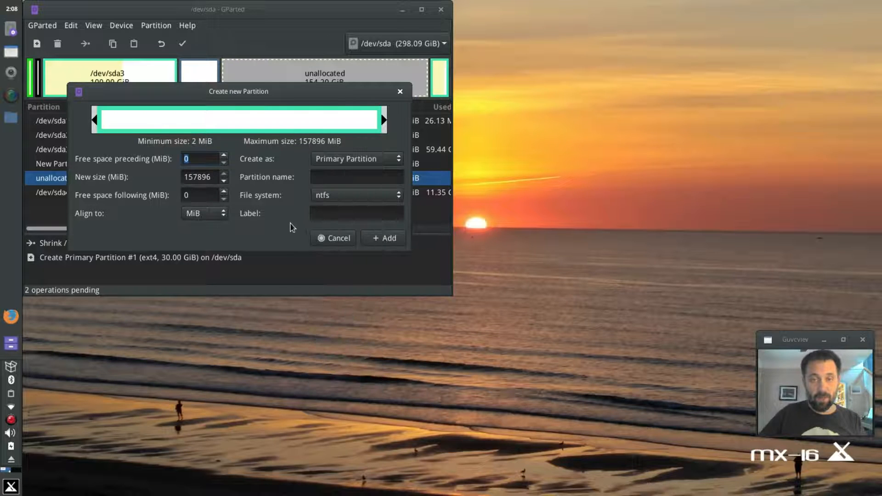
click(324, 196)
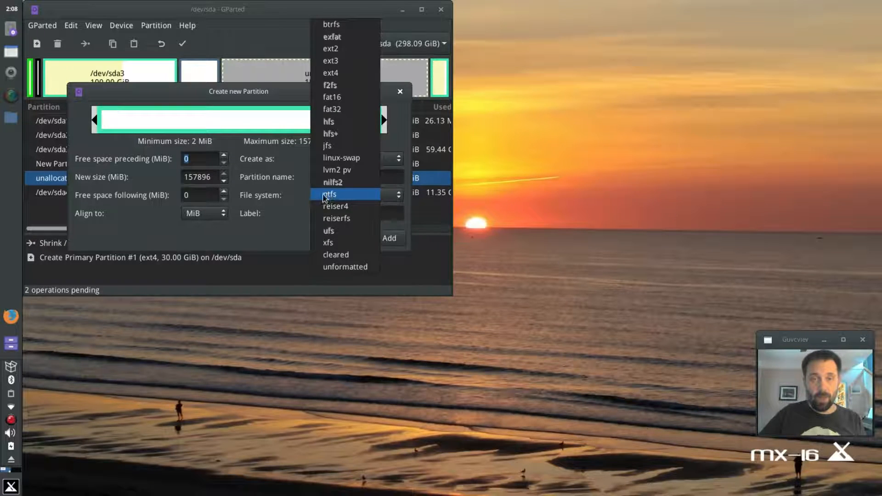
click(324, 195)
click(316, 214)
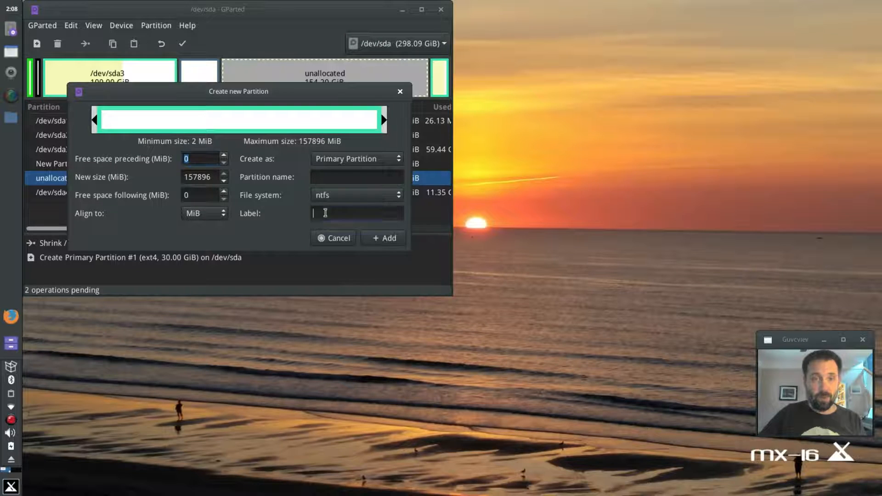
text(dat)
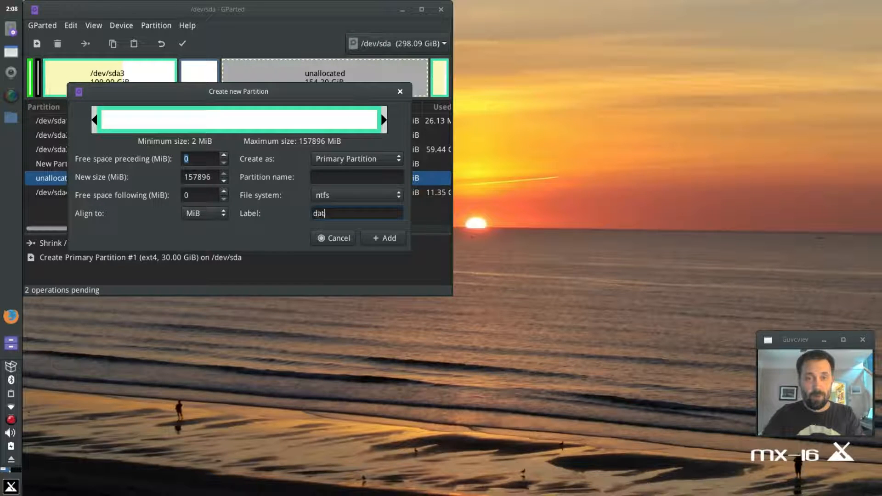
text(apart)
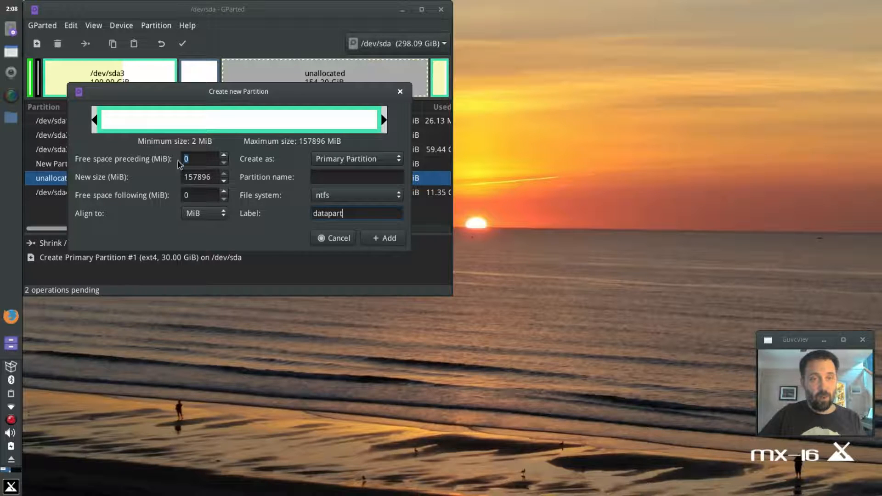
click(386, 240)
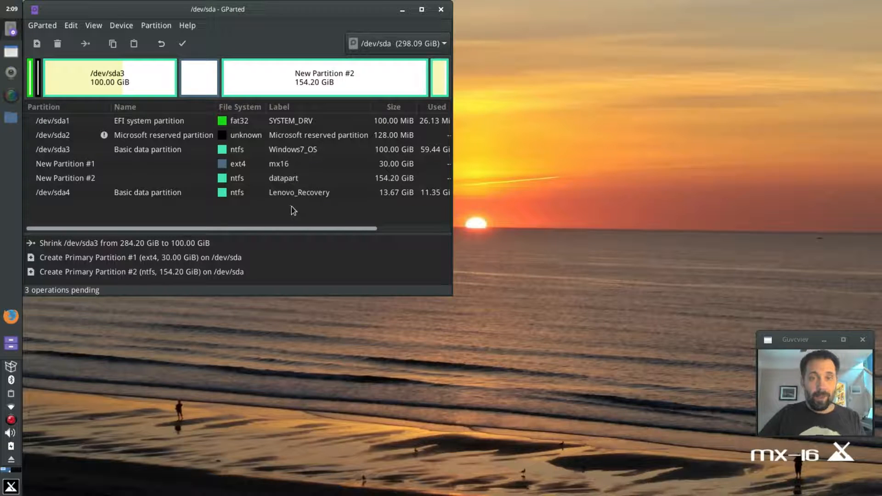
- Apply the three pending operations to disk, review the details, and close the report
click(183, 43)
click(356, 199)
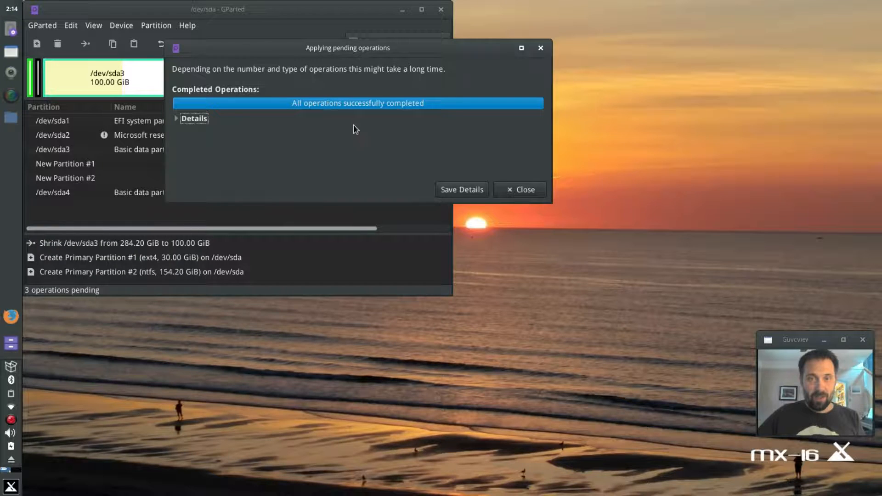
click(183, 120)
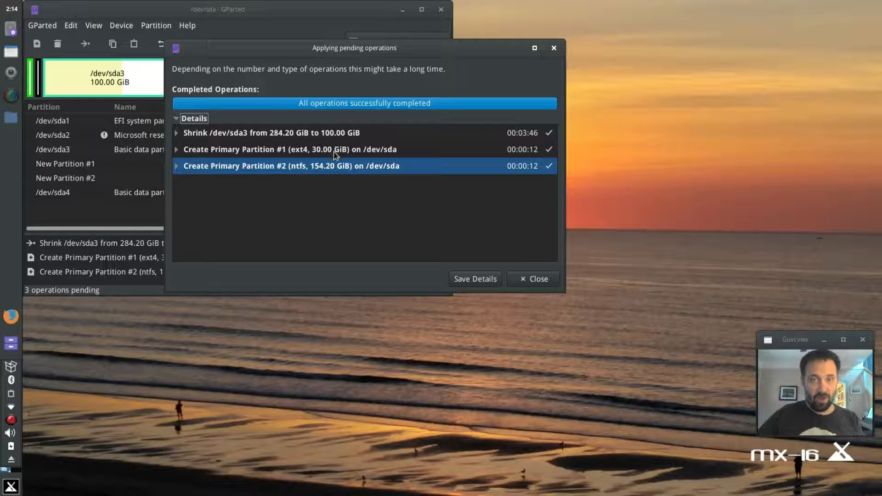
click(547, 281)
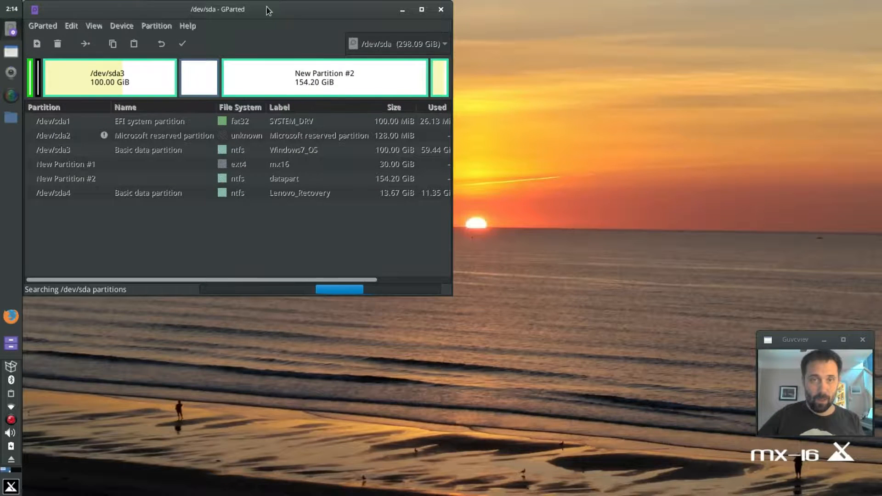
- Move the GParted window to the screen centre and close it
drag(266, 7, 464, 62)
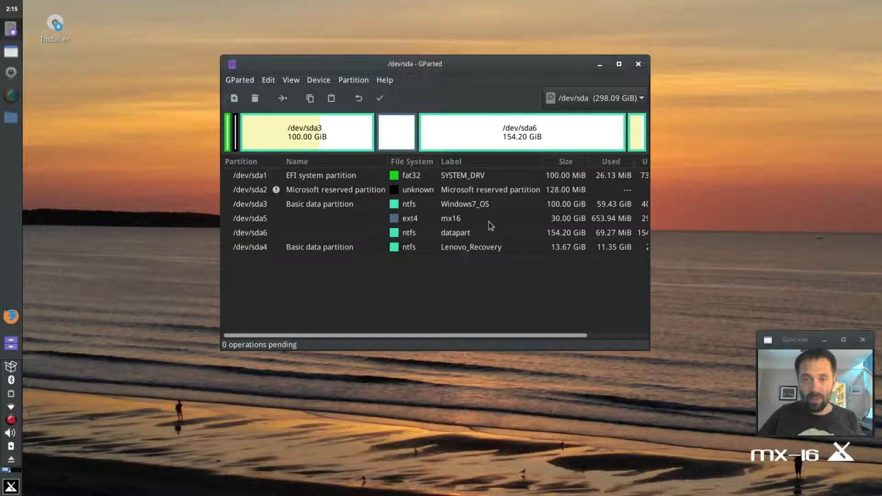
click(637, 65)
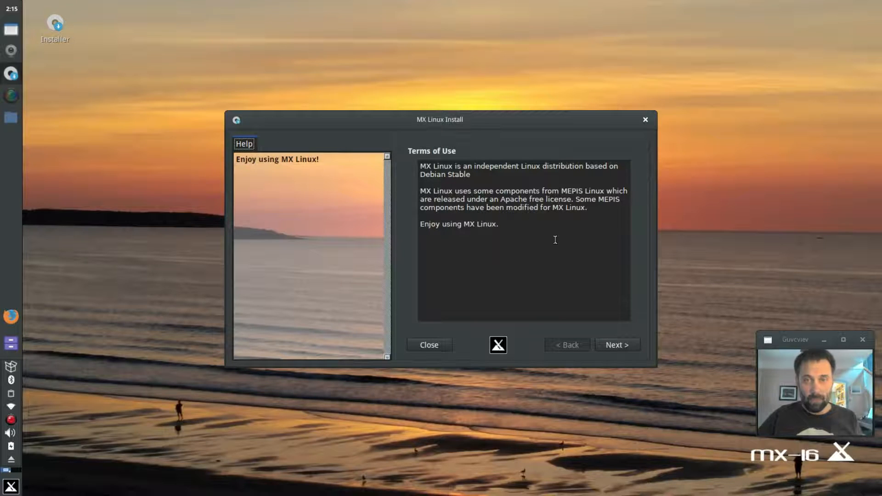
- Advance past the terms of use and keep sda as the installation disk
click(611, 347)
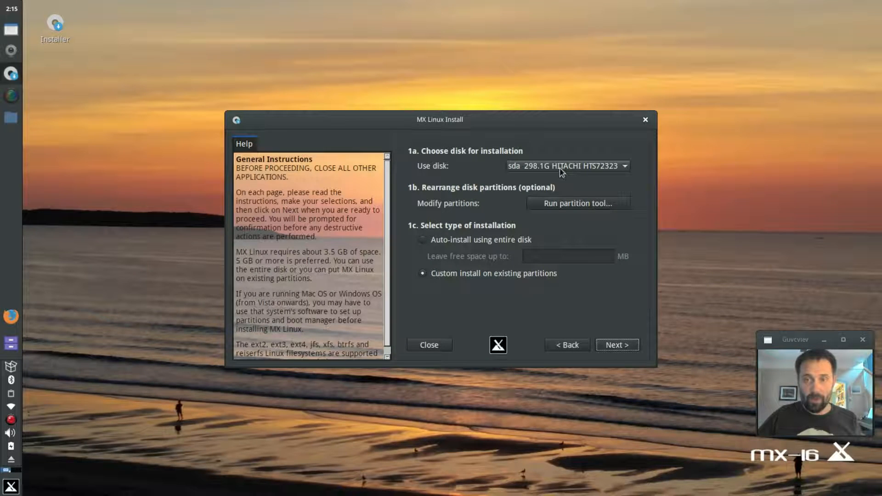
click(562, 171)
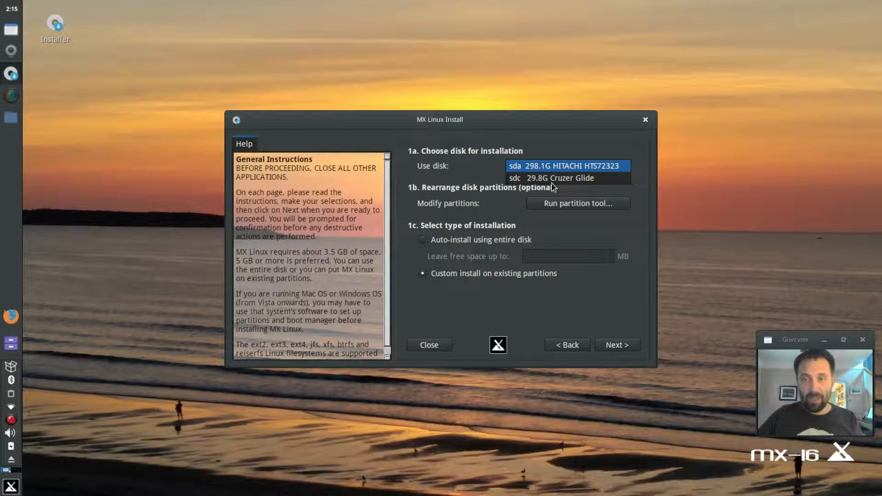
click(553, 185)
click(541, 170)
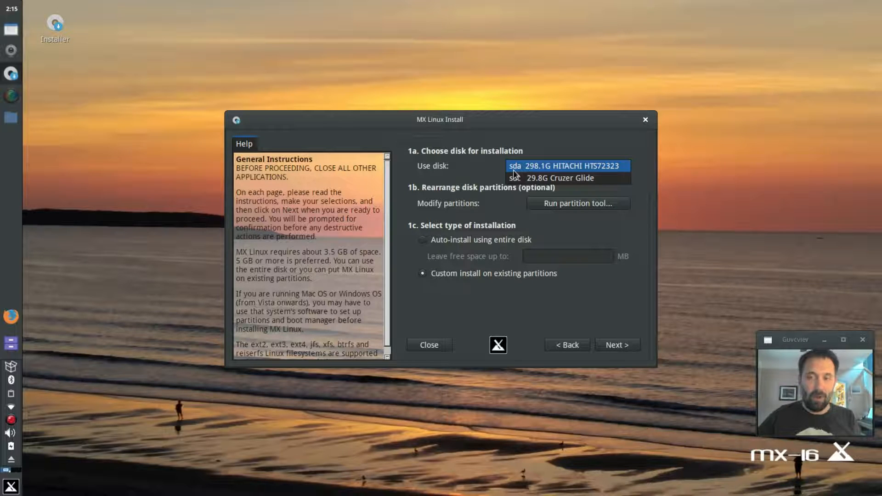
click(486, 165)
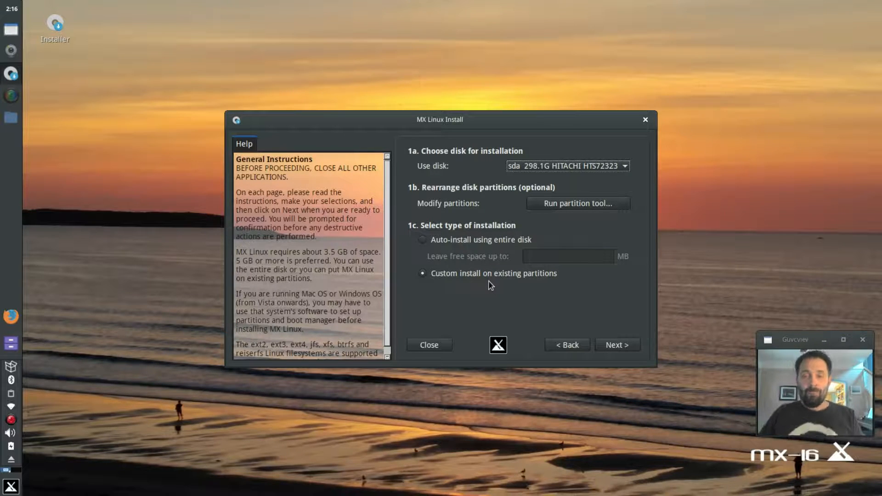
- Go forward and back to the disk page, then launch GParted and centre it
click(625, 344)
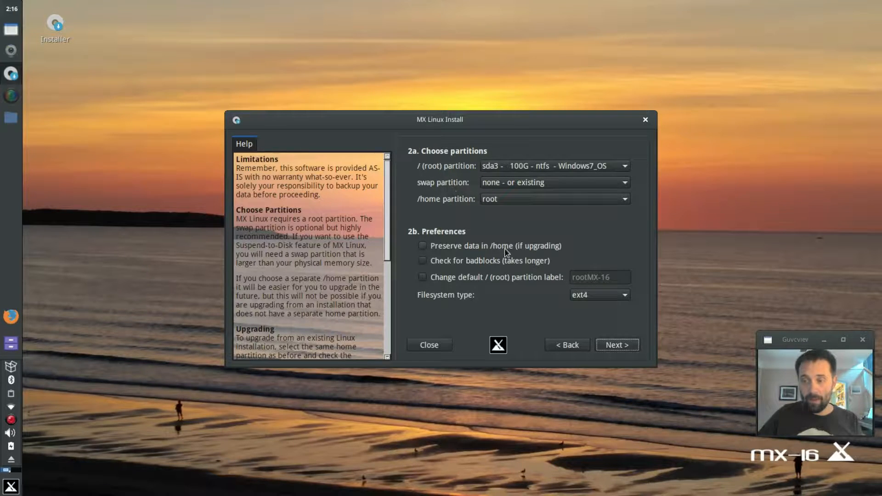
click(566, 348)
click(572, 203)
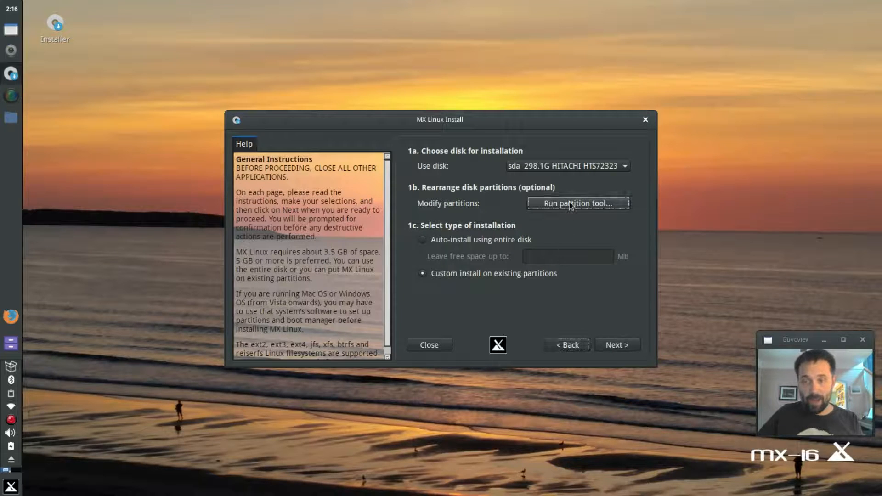
drag(650, 17, 438, 75)
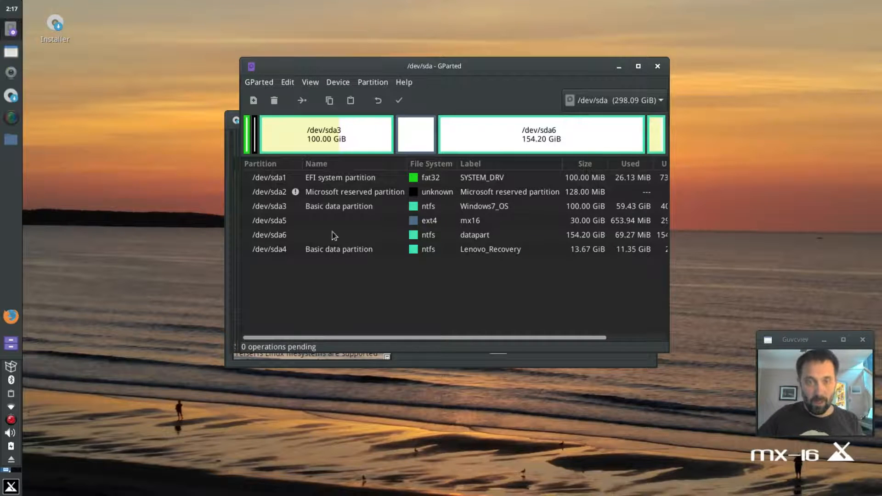
- Shrink datapart (sda6), leaving 8192 MiB of free space following it
click(334, 235)
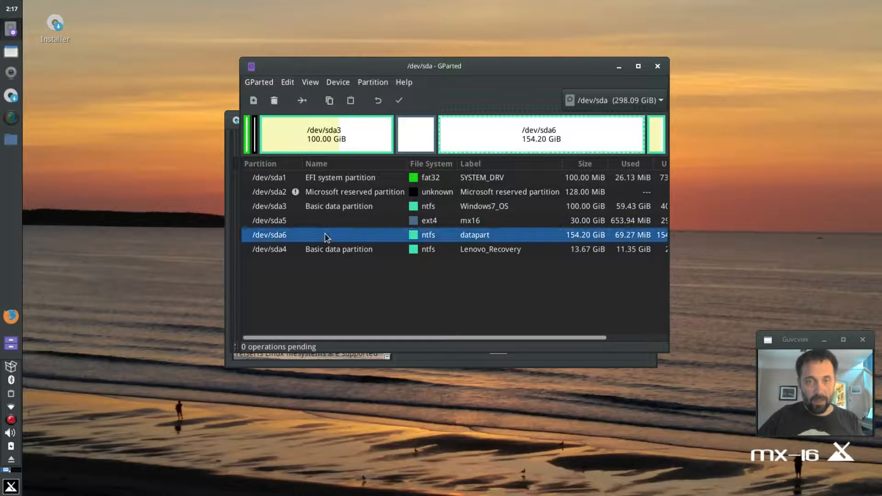
click(372, 82)
click(377, 122)
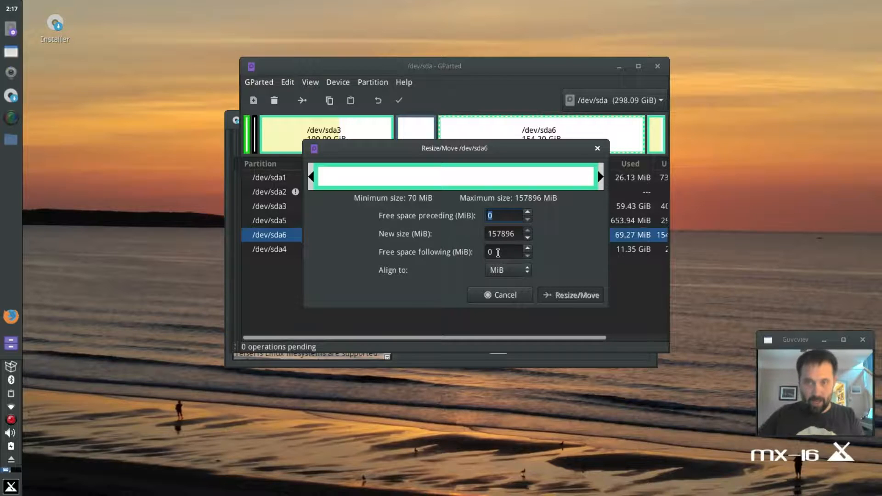
drag(498, 252, 483, 252)
text(8192)
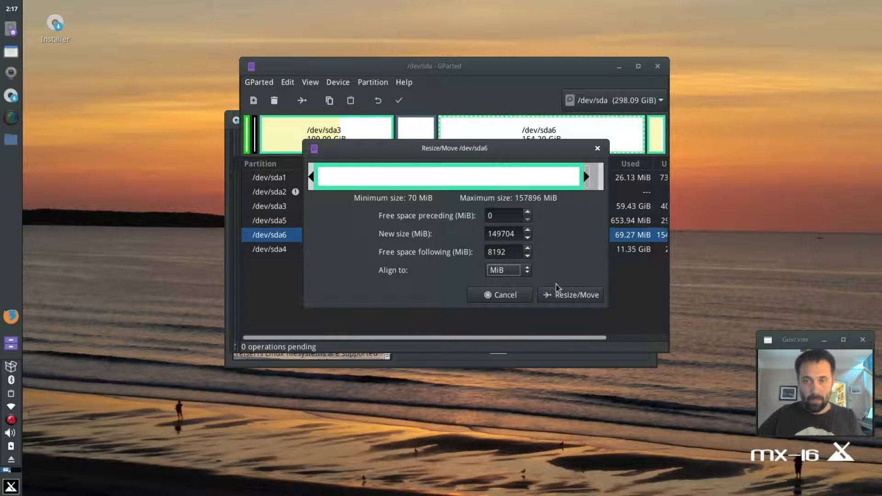
click(570, 295)
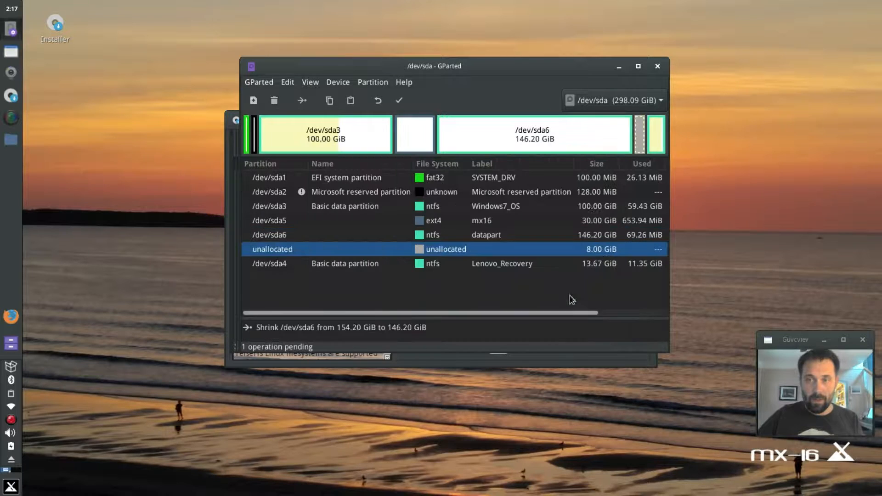
- Queue an 8 GiB linux-swap partition in the freed space and apply the operations
right_click(641, 130)
click(658, 135)
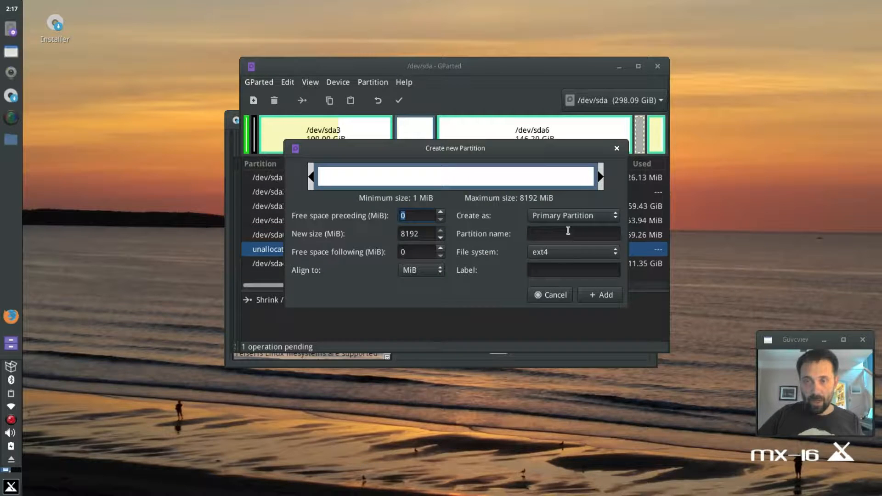
click(560, 253)
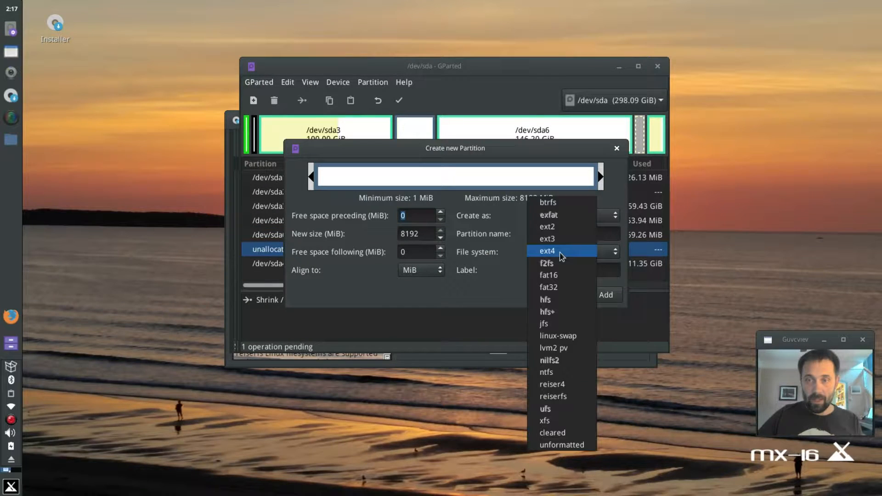
click(565, 336)
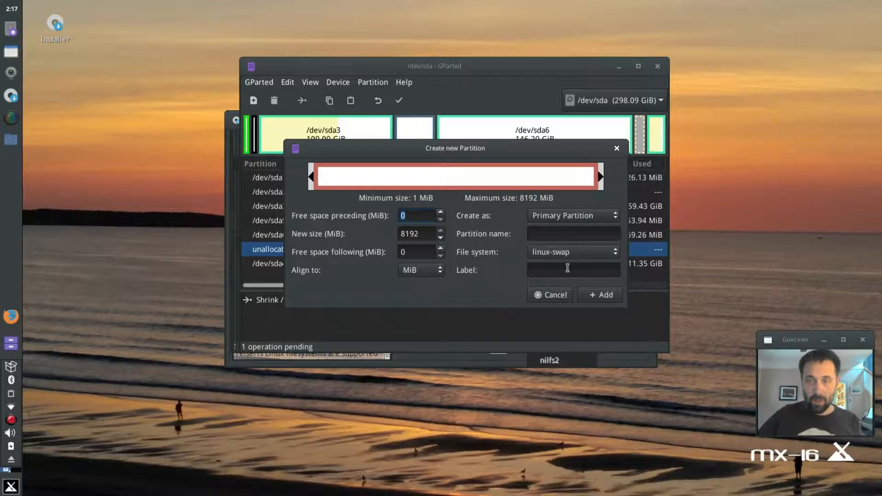
click(598, 298)
click(399, 100)
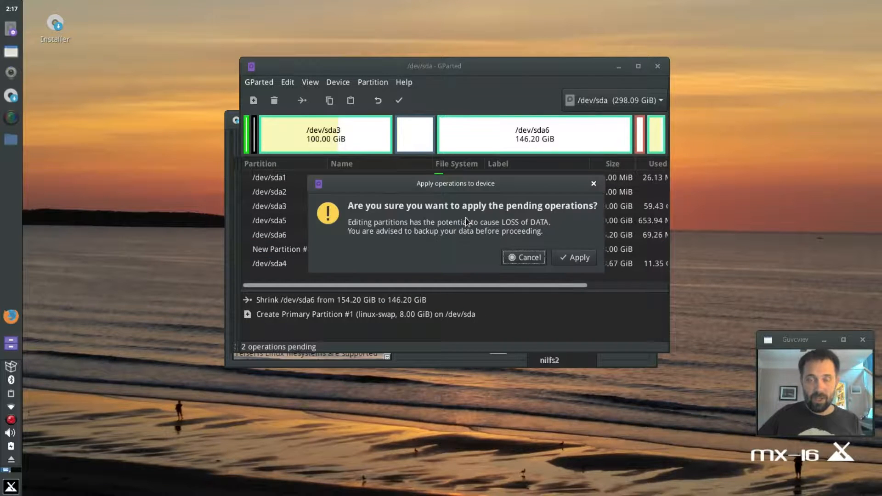
- Confirm writing the changes, dismiss the report, close GParted, and raise the installer window
click(584, 261)
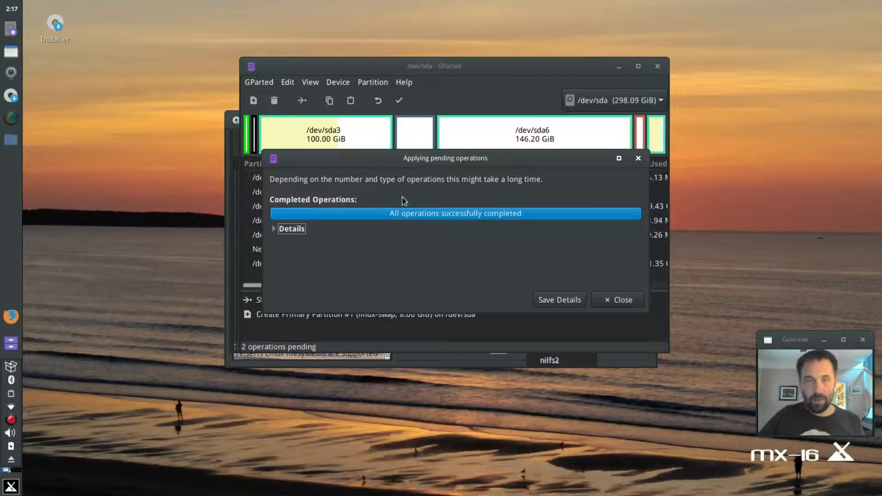
click(606, 298)
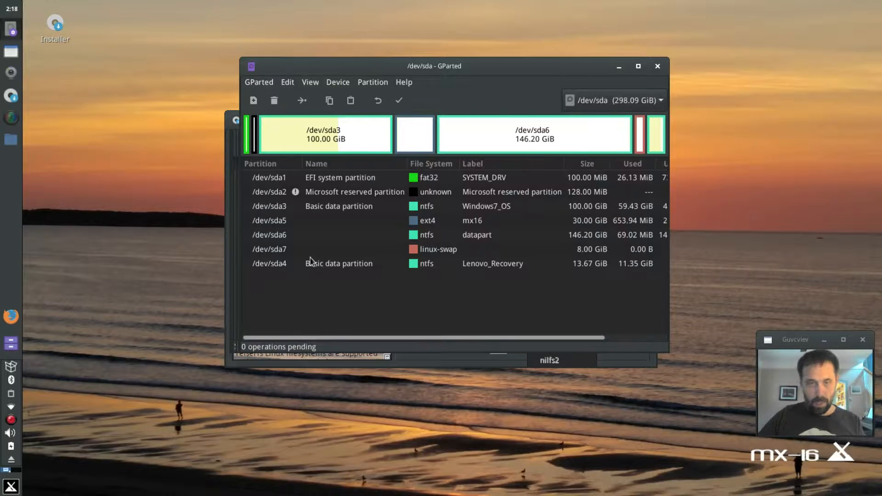
click(658, 66)
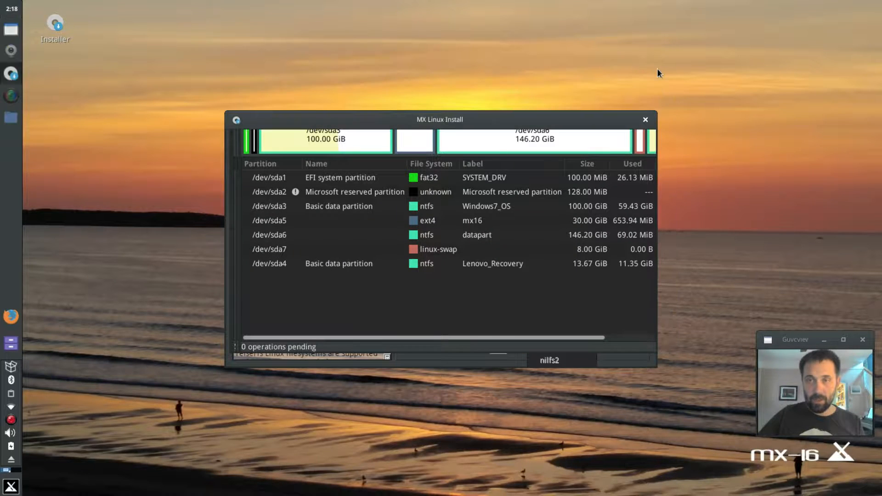
drag(438, 121, 421, 75)
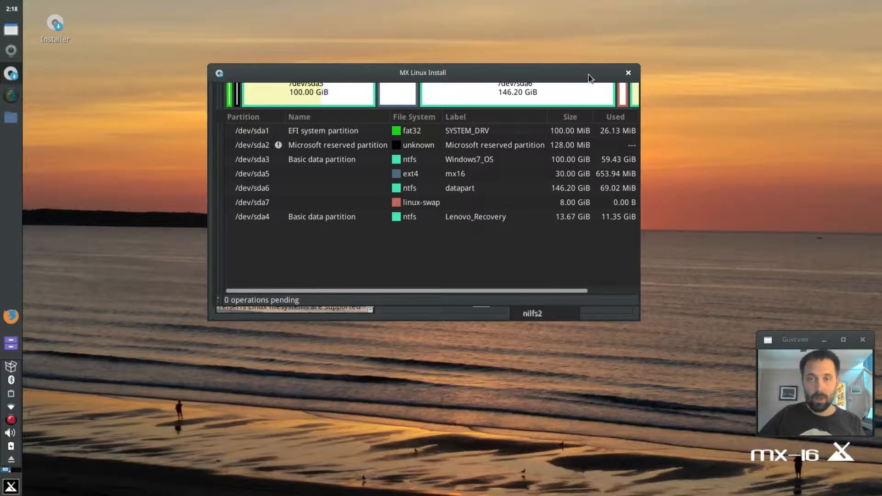
- Leave swap at none and choose sda5 (30G ext4, mx16) as the root partition
click(582, 299)
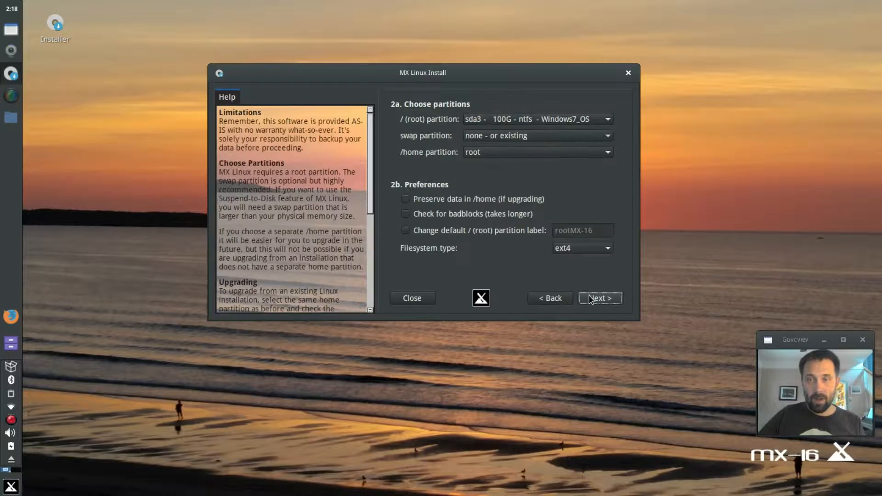
click(485, 137)
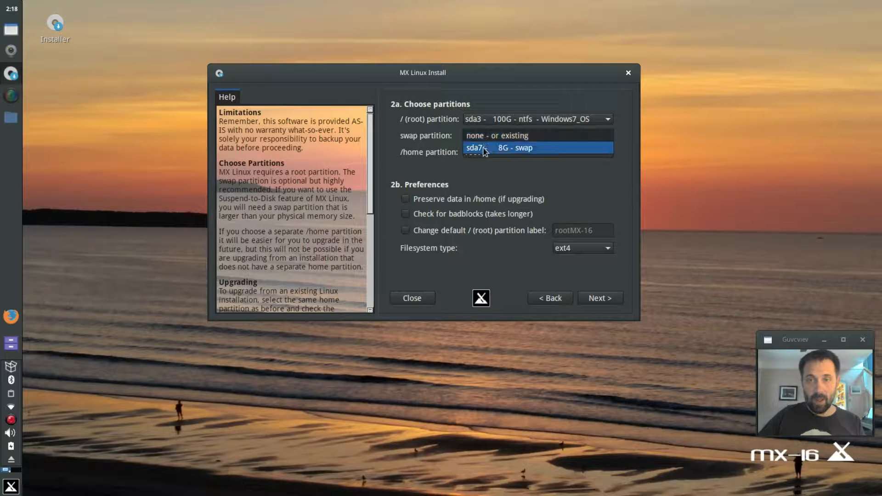
click(488, 136)
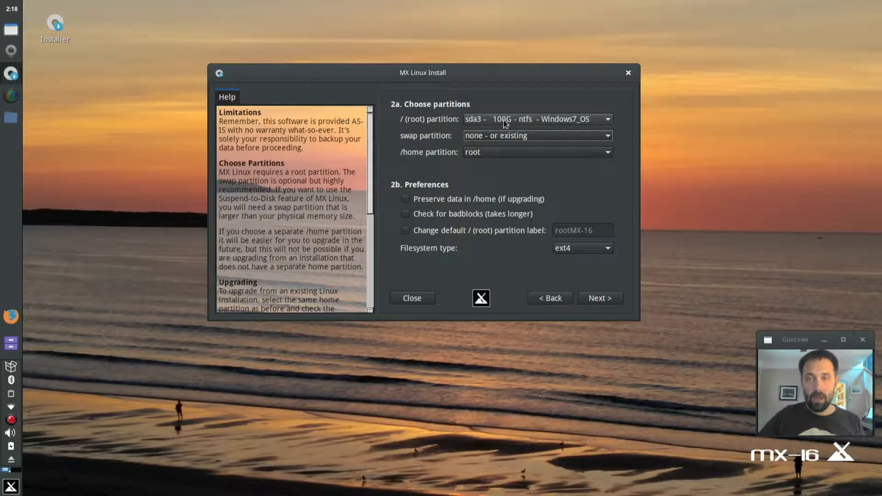
click(518, 123)
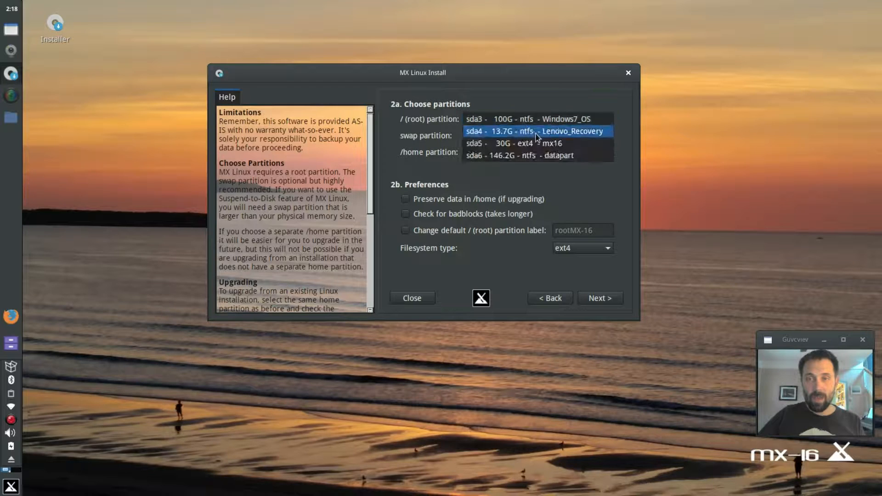
click(576, 143)
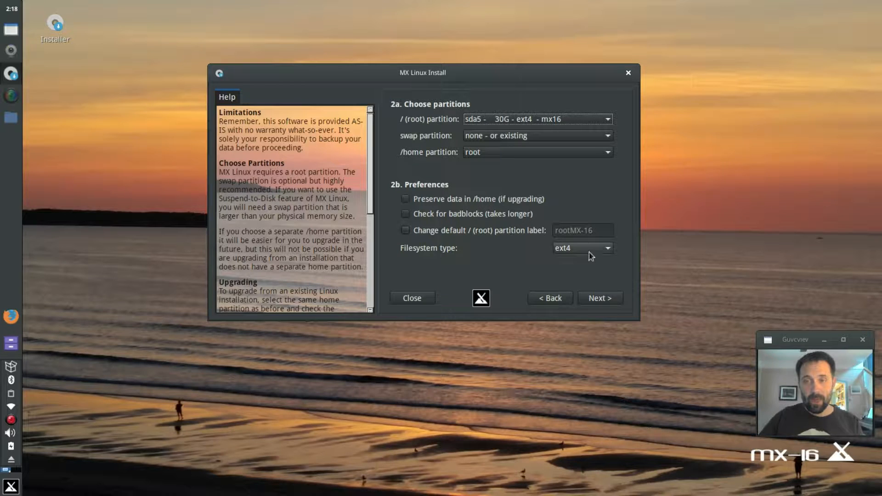
click(600, 300)
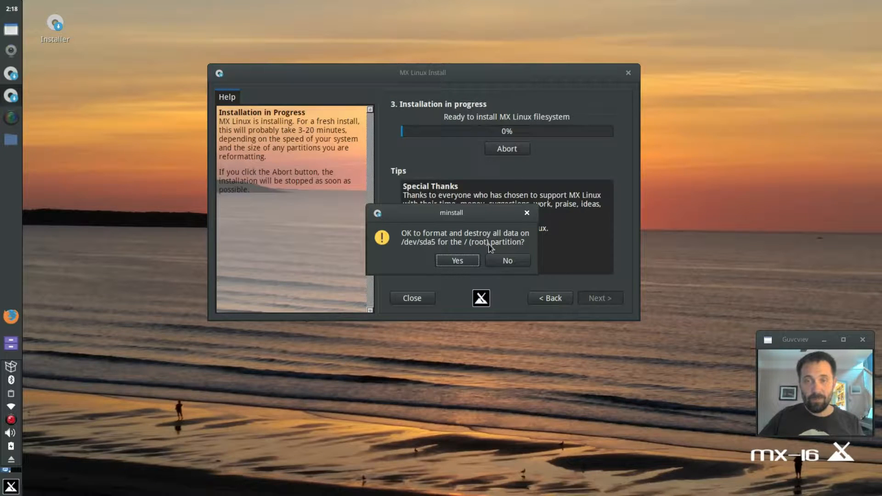
- Approve formatting /dev/sda5 and wait for the system copy to reach Select Boot Method
click(460, 260)
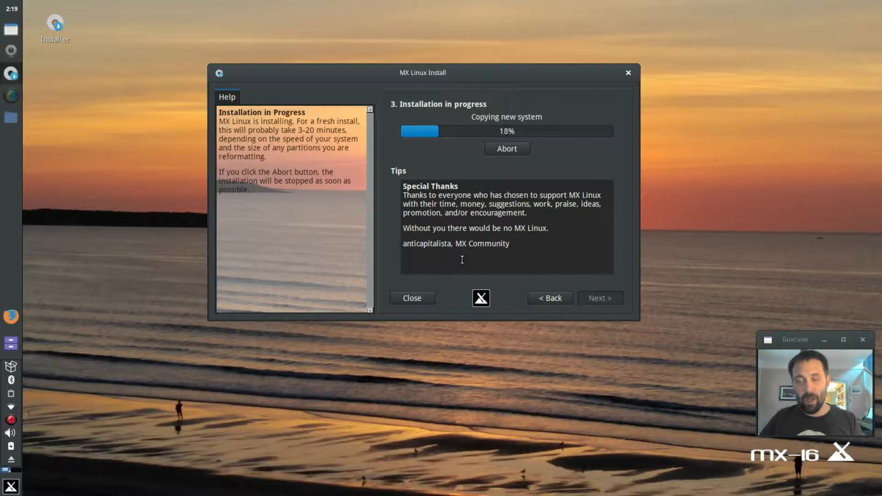
right_click(11, 420)
click(59, 447)
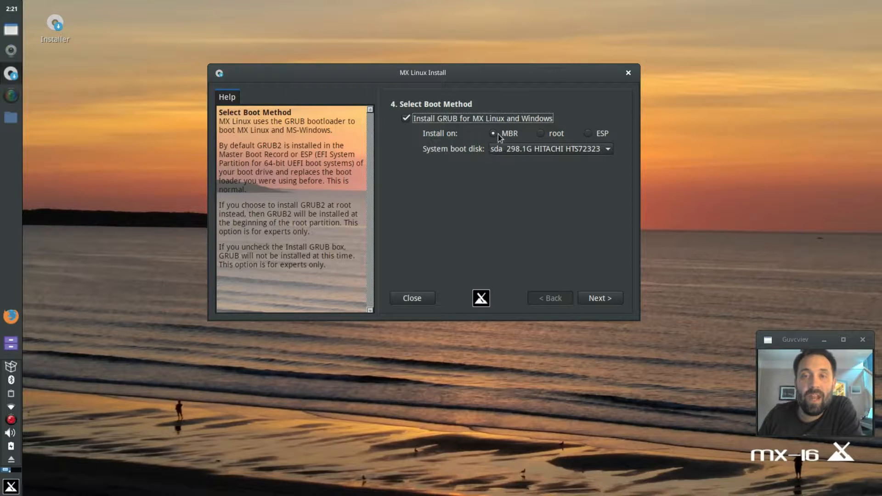
- Install the GRUB bootloader to the MBR, keeping sda as the system boot disk
click(602, 137)
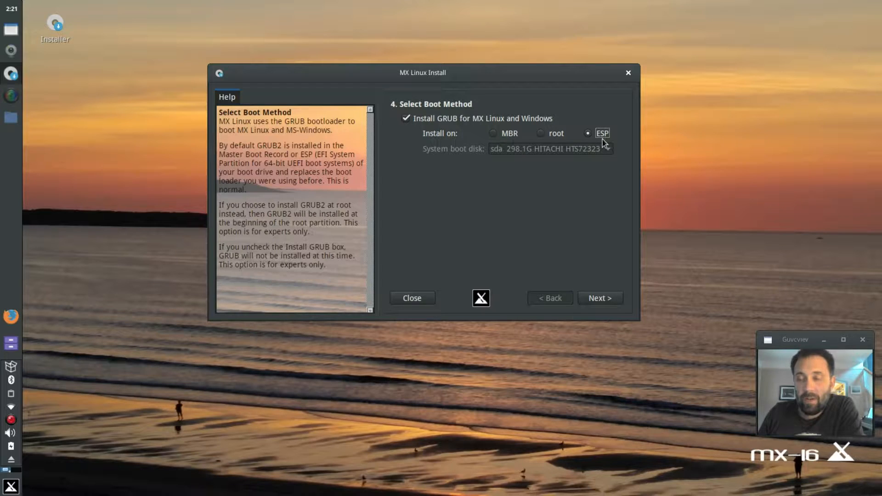
click(498, 135)
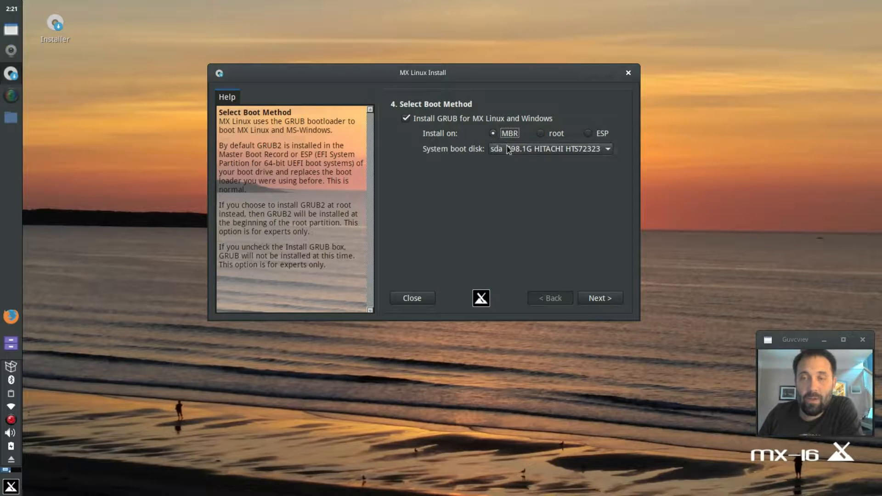
click(542, 150)
click(543, 151)
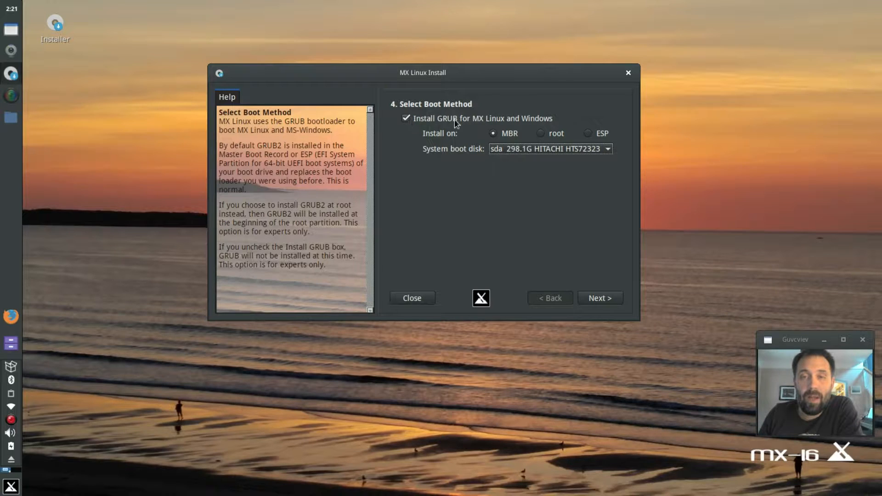
click(607, 302)
click(426, 211)
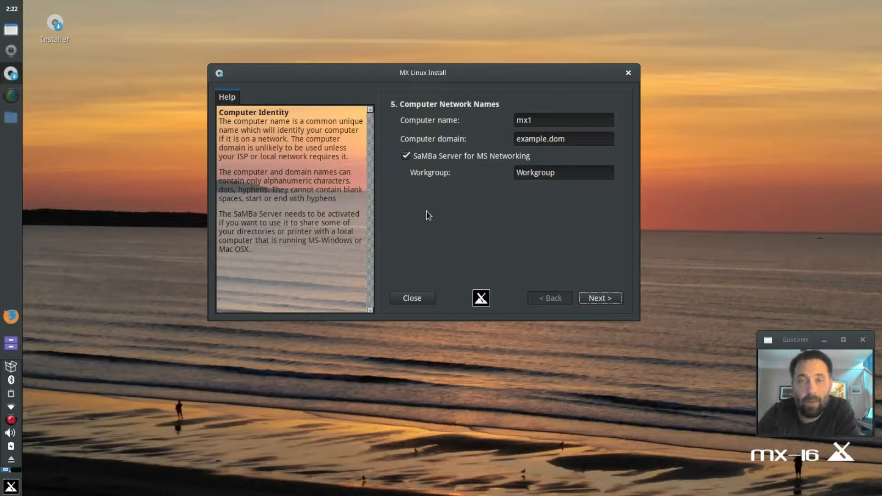
- Set the computer name to littlebyte and the workgroup to HOME, keeping domain example.dom
drag(575, 119, 471, 120)
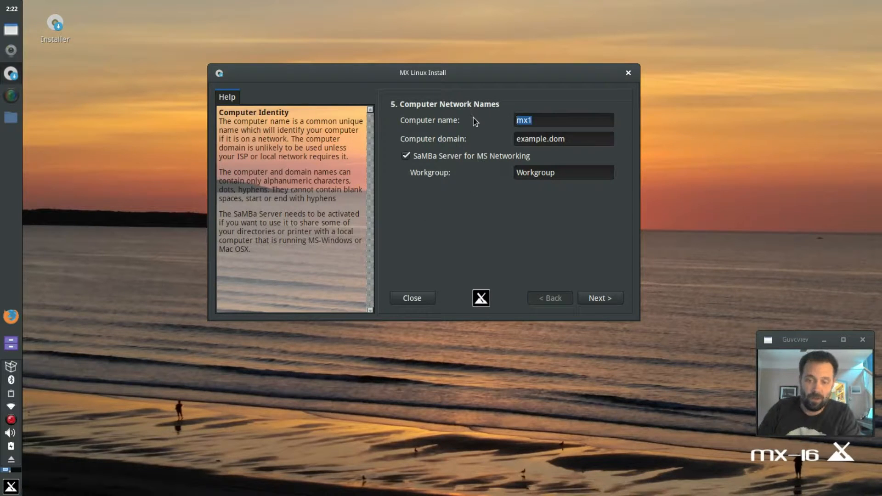
text(little)
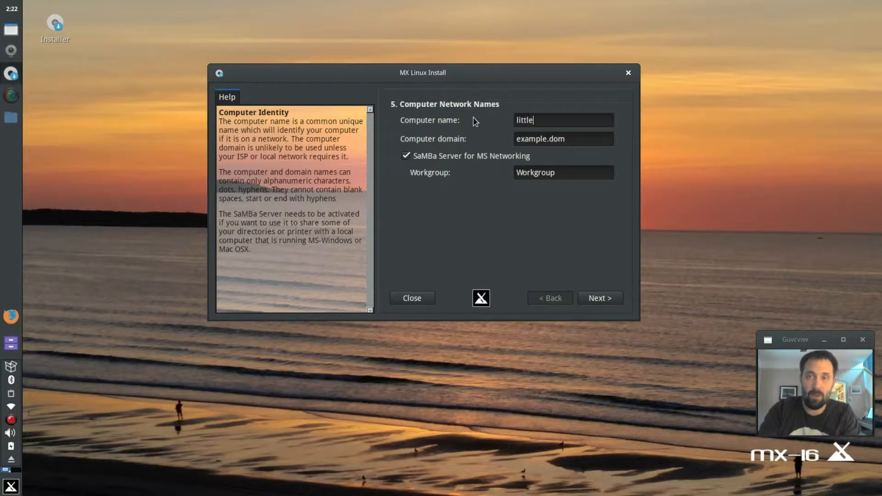
text(-big)
key(BackSpace)
key(BackSpace)
key(BackSpace)
key(BackSpace)
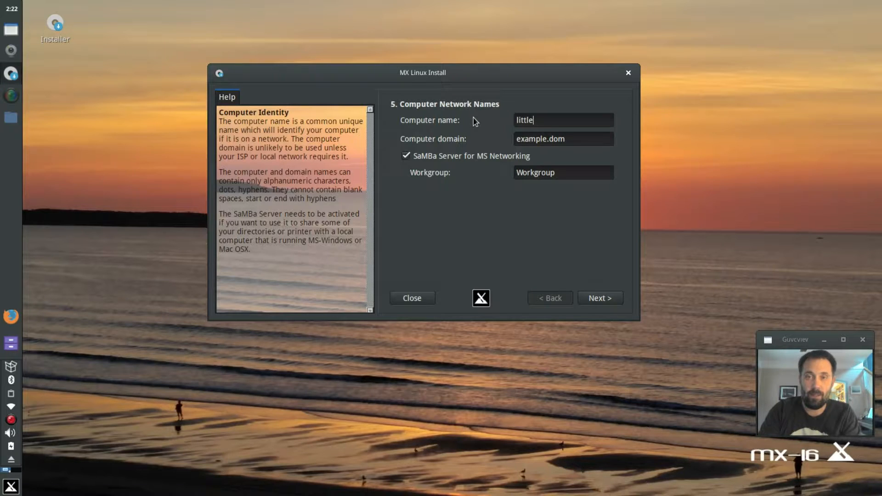
text(byte)
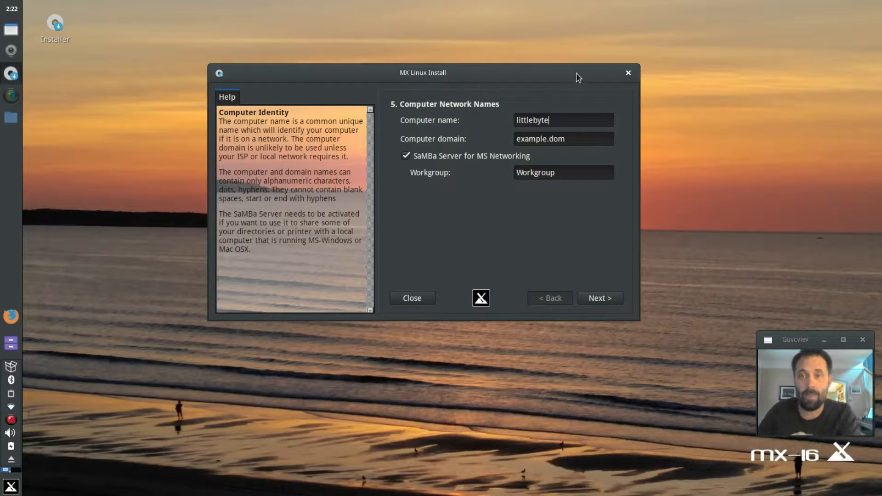
drag(561, 173, 432, 180)
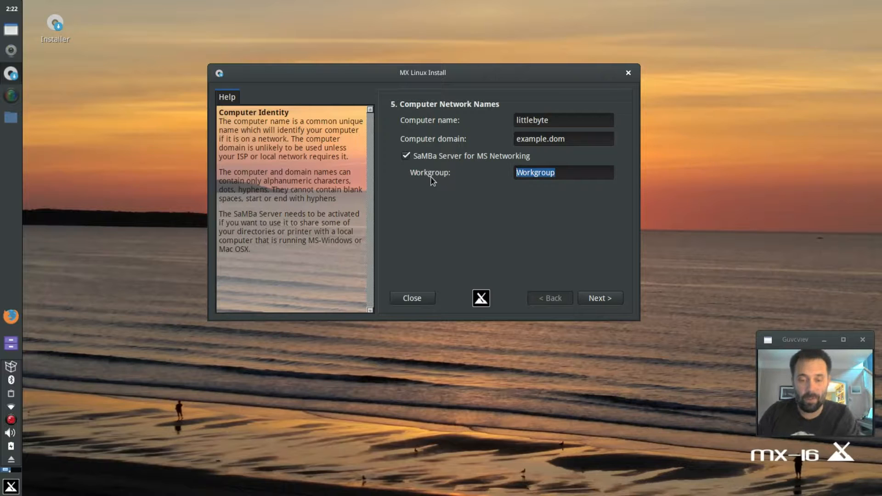
text(HOME)
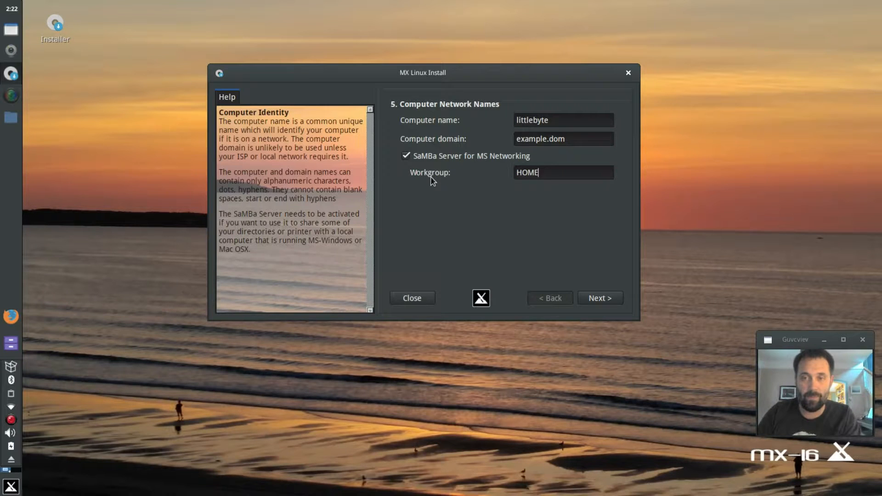
click(597, 299)
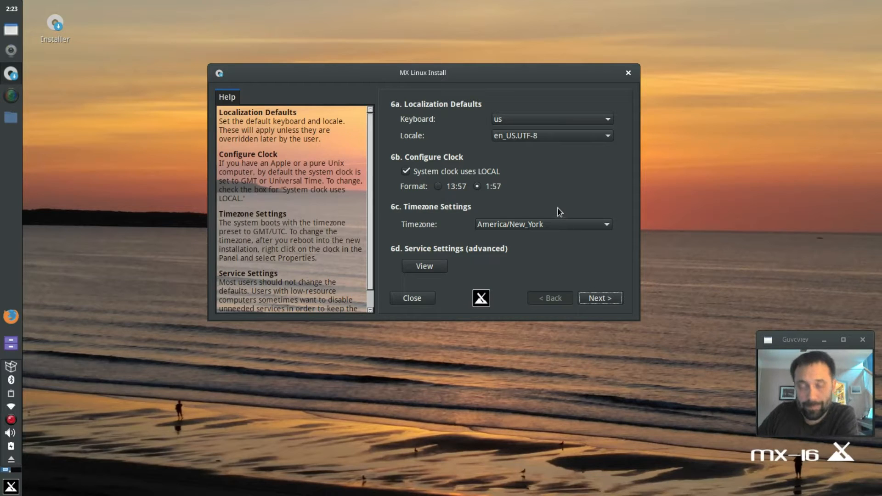
- Accept the localization defaults and create user 'dolphin' with a password entered twice
key(Return)
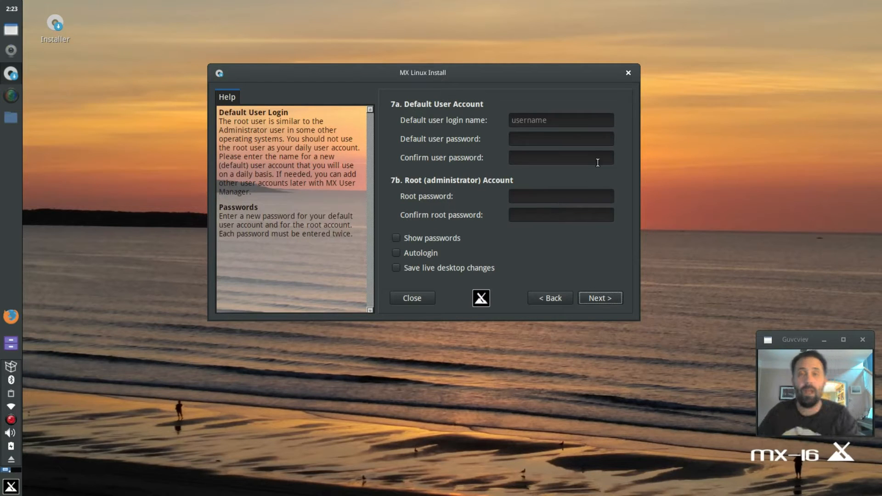
click(559, 121)
text(dolphin)
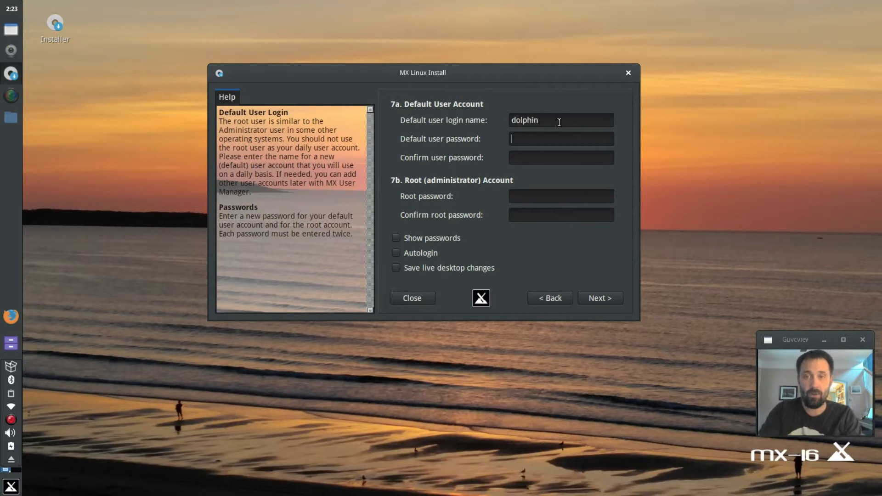
key(Tab)
text(demo)
key(Tab)
text(d)
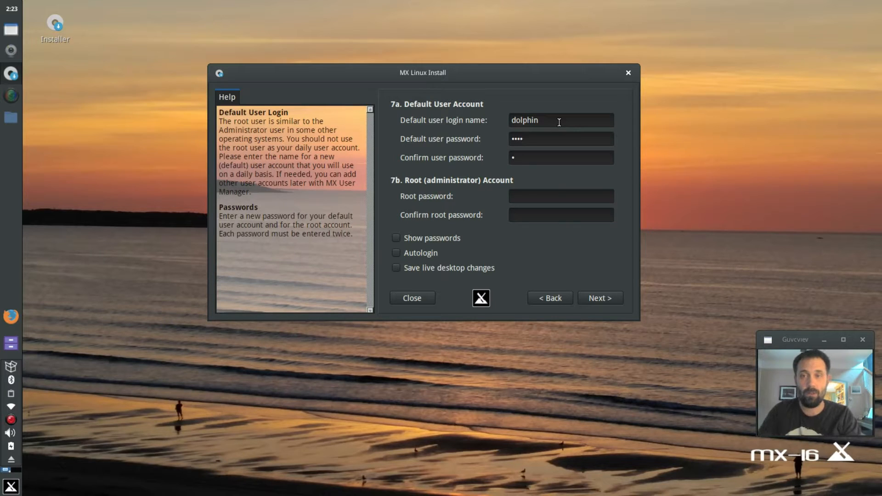
text(emo)
- Enter the root password, enable autologin for the user, and complete the installation
key(Tab)
text(demo)
key(Tab)
text(demo)
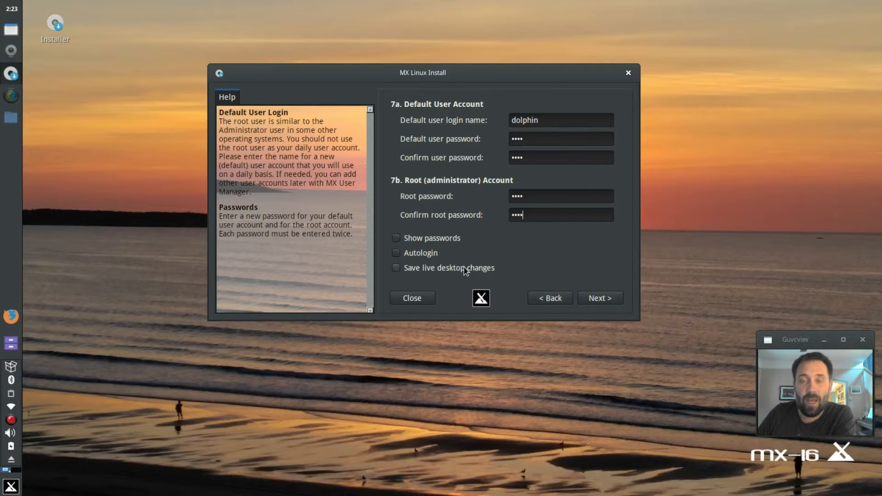
click(423, 254)
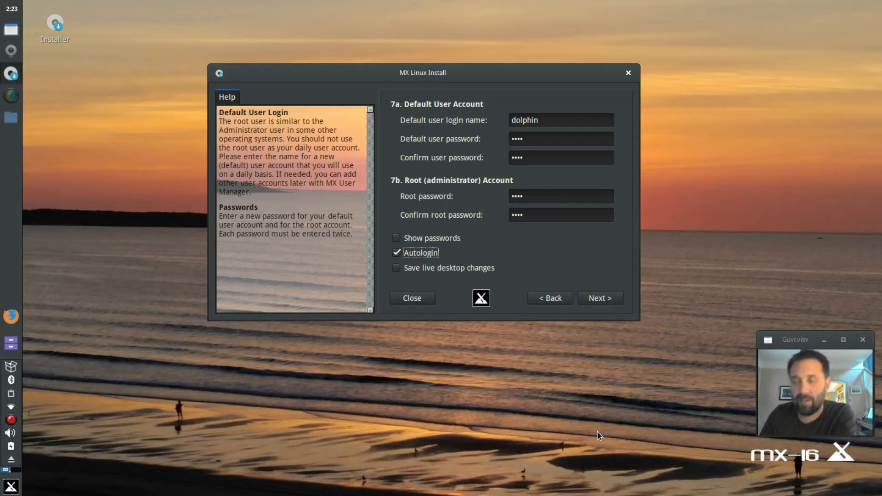
click(610, 296)
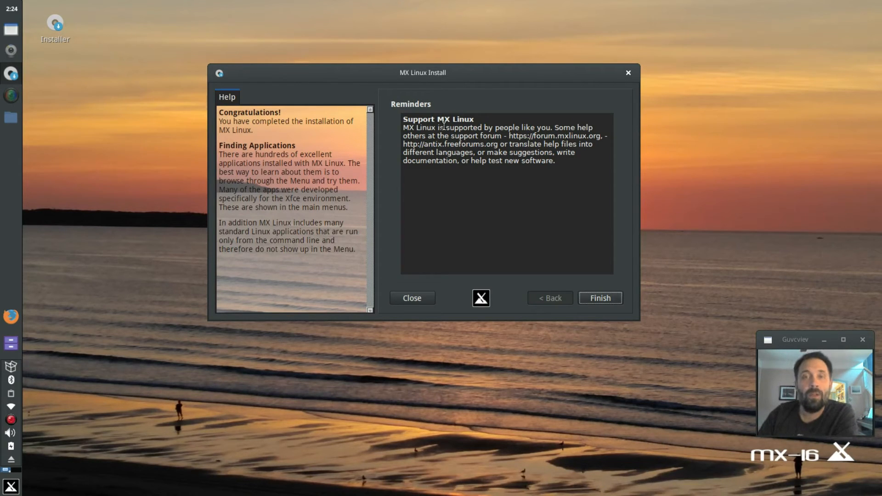
- Finish the installer and decline the reboot prompt, returning to the desktop
click(602, 301)
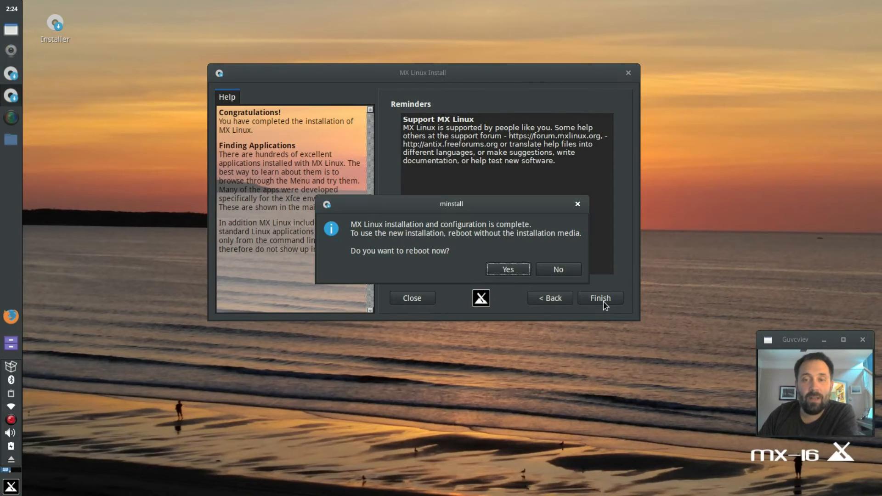
click(549, 268)
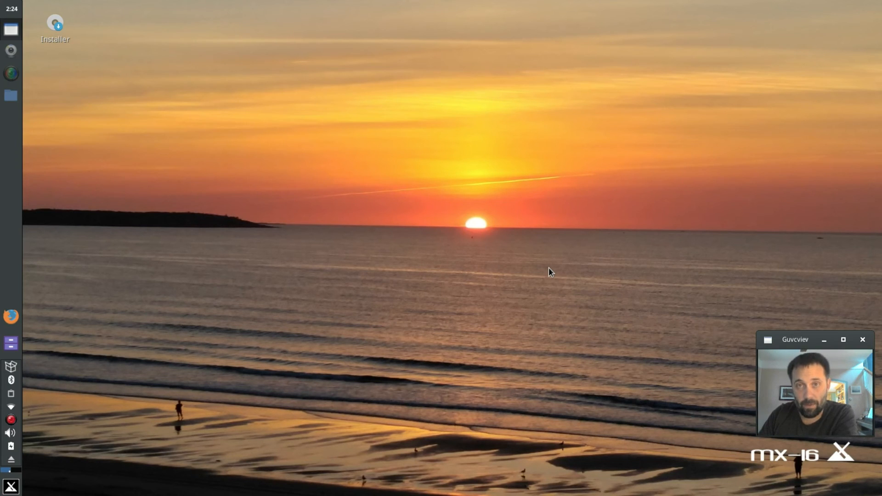
right_click(11, 420)
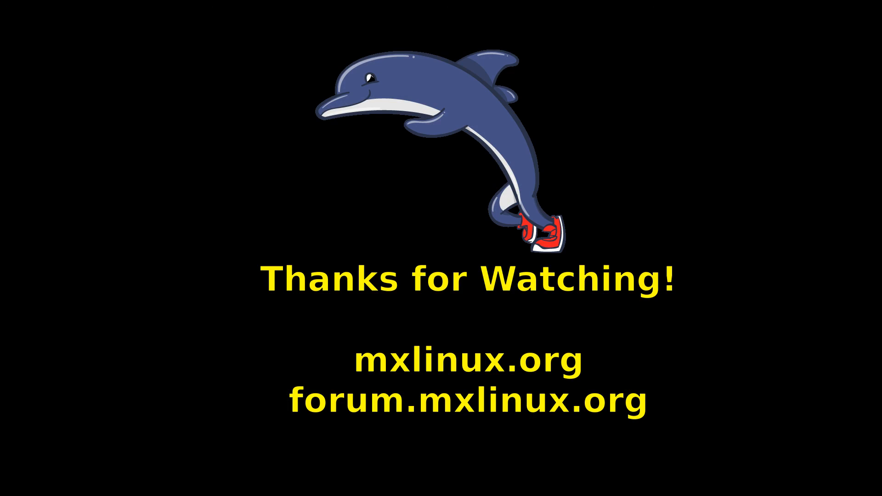